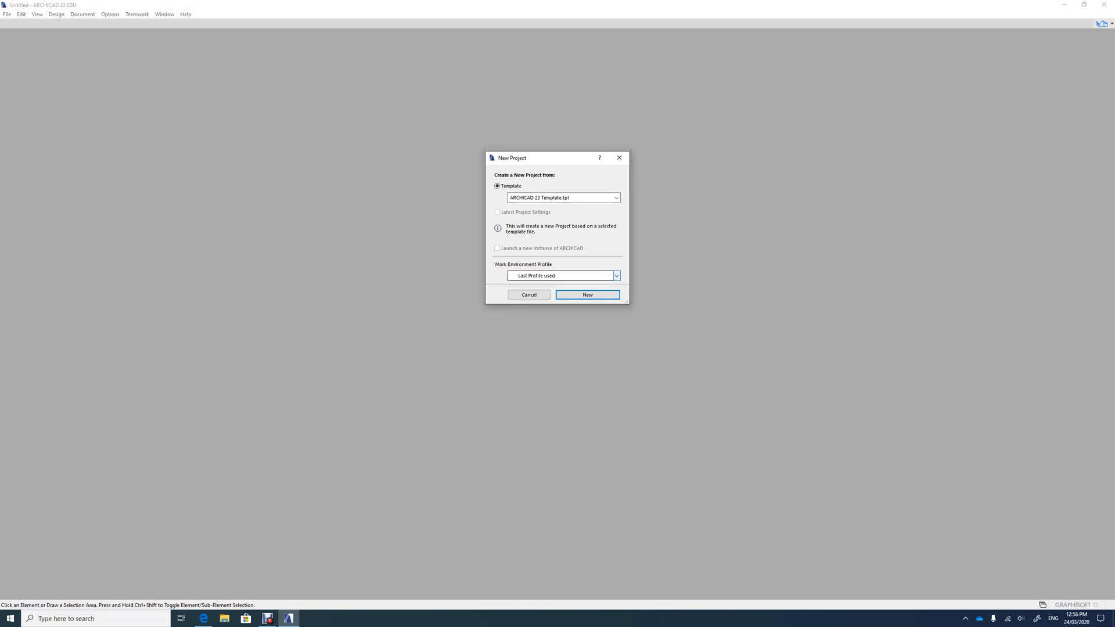
Step: Create a new project from the ARCHICAD 23 Template with Standard Profile 23 and dismiss the Customer Experience Improvement Program invitation
{"action": "left_click", "coordinate": [616, 276]}
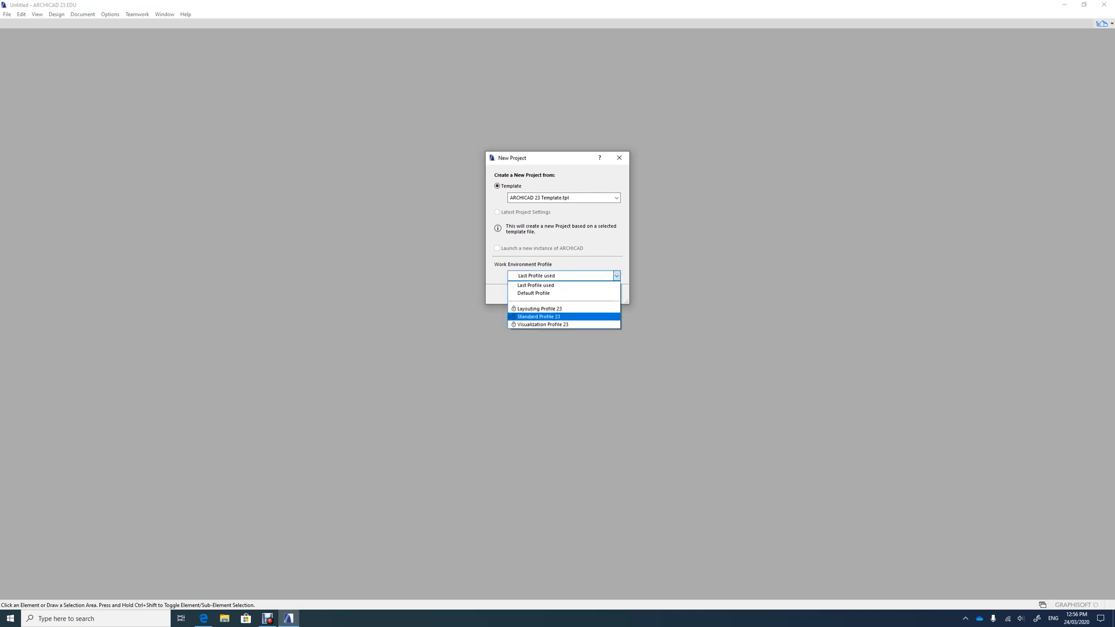
{"action": "left_click", "coordinate": [530, 316]}
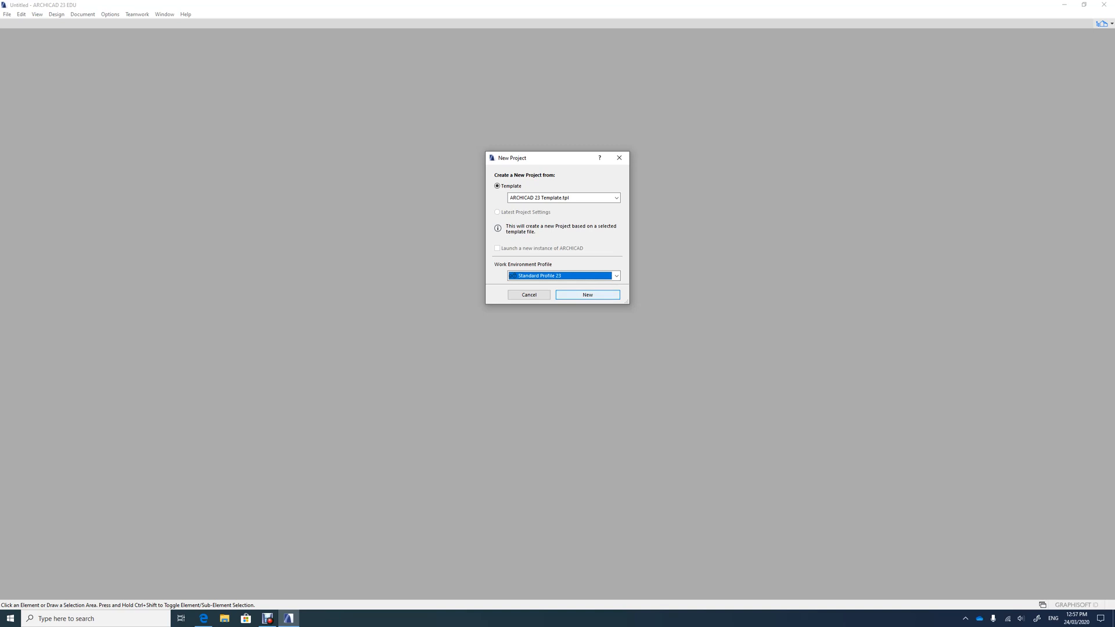
{"action": "key", "text": "Return"}
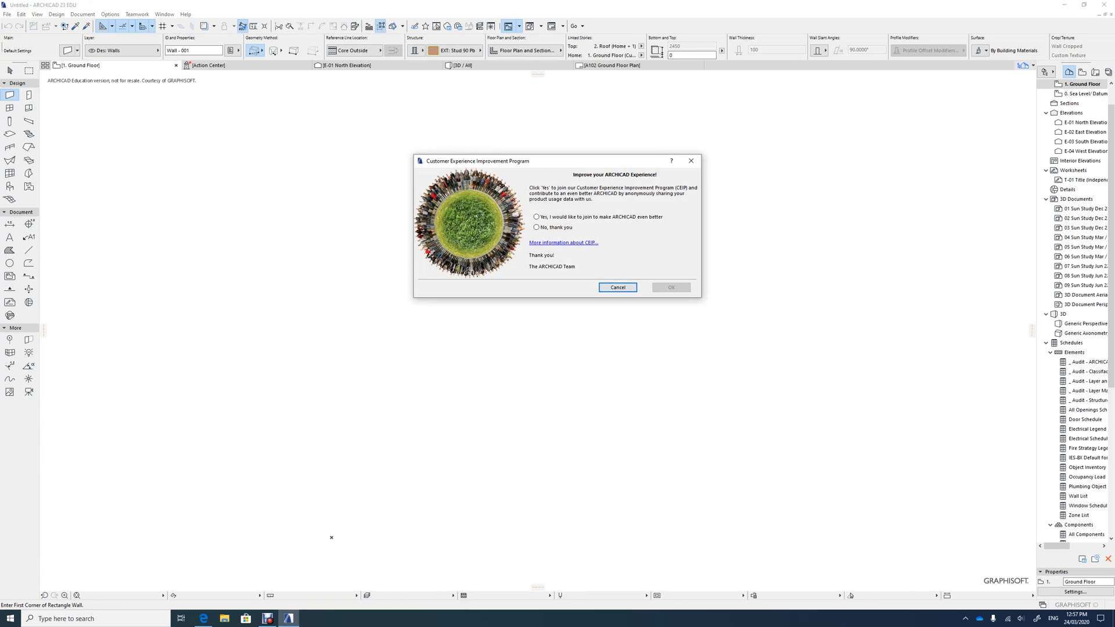
{"action": "left_click", "coordinate": [618, 287]}
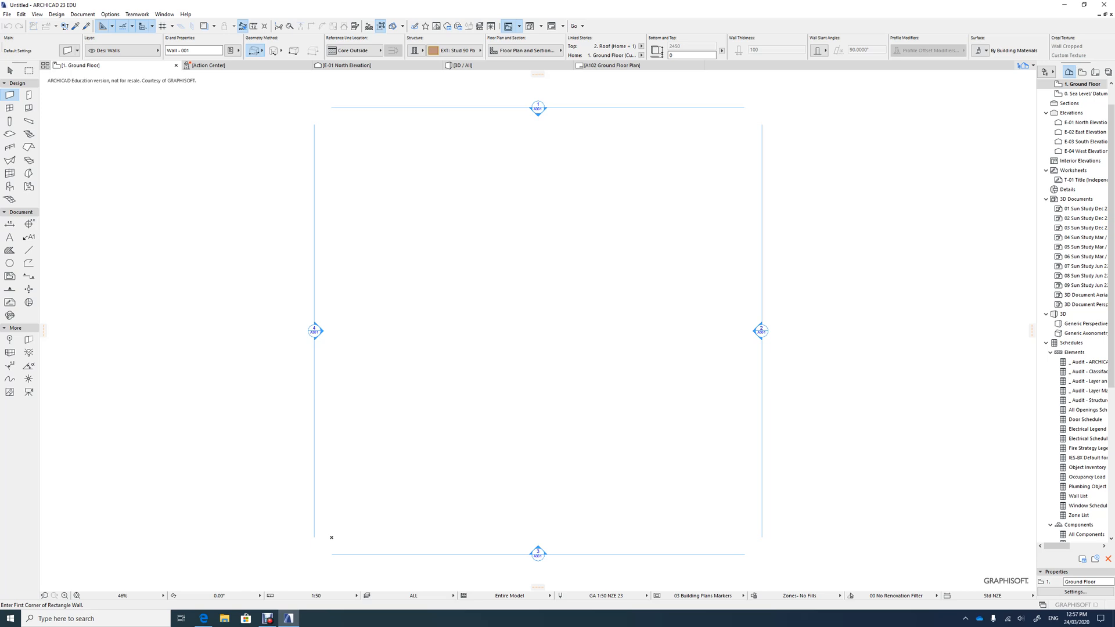
Step: Set the main construction grid spacing to 1000 in both directions and display the construction grid on the floor plan
{"action": "left_click", "coordinate": [37, 14]}
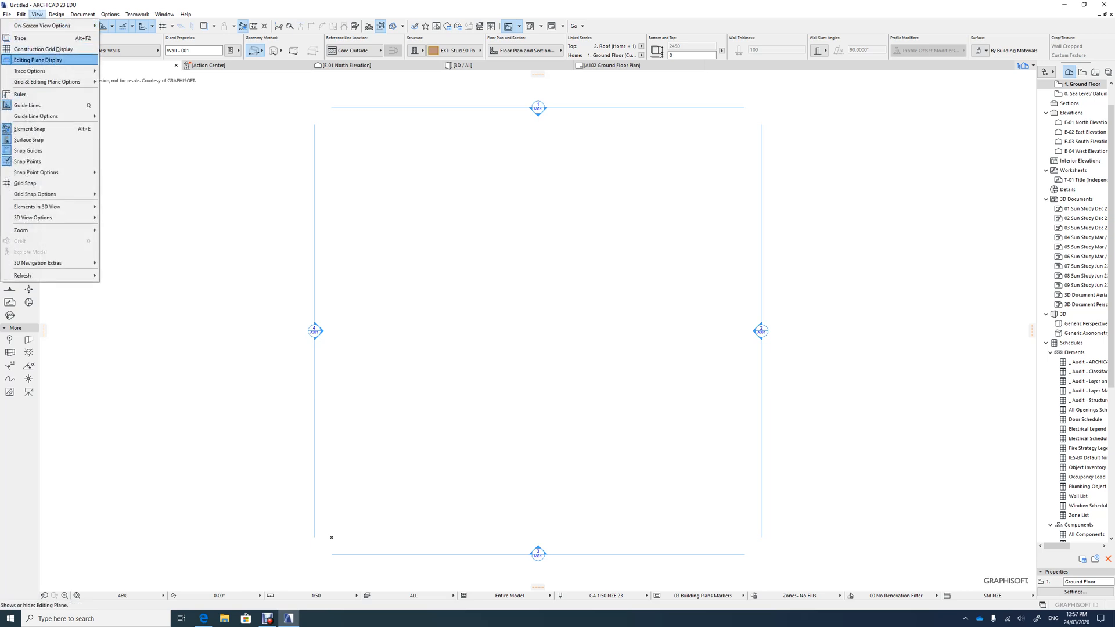
{"action": "mouse_move", "coordinate": [46, 81]}
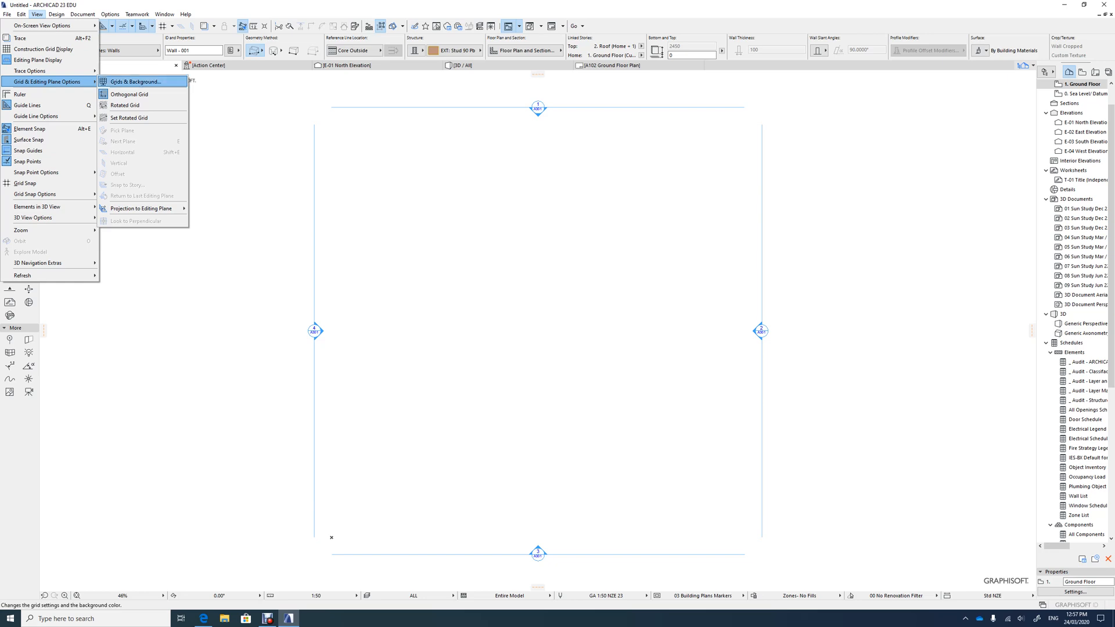
{"action": "left_click", "coordinate": [136, 82]}
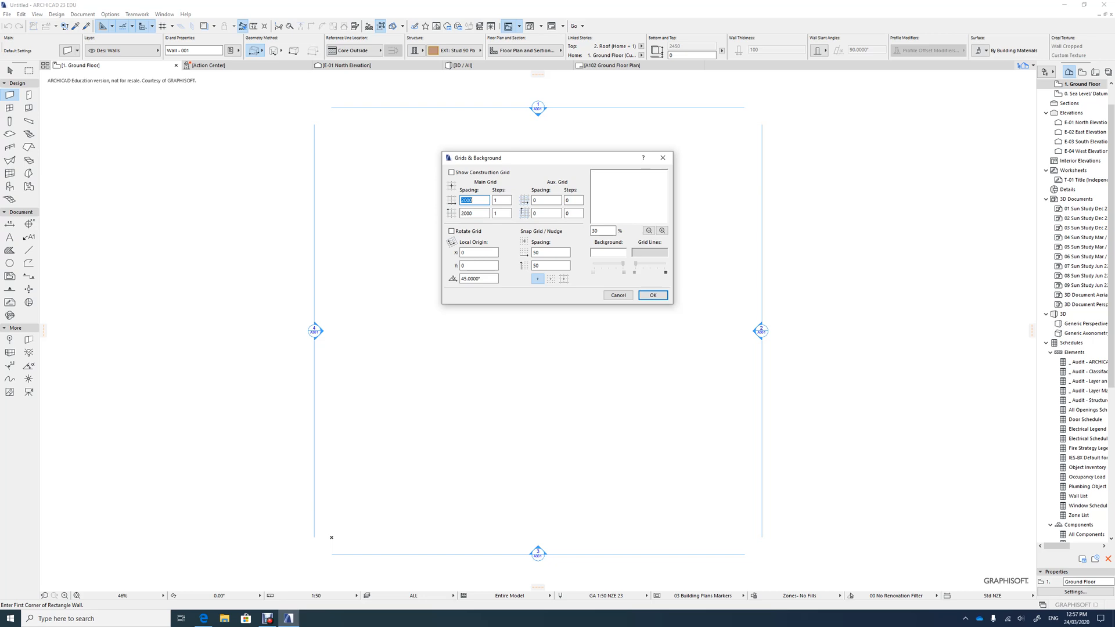
{"action": "key", "text": "BackSpace"}
{"action": "left_click", "coordinate": [477, 214]}
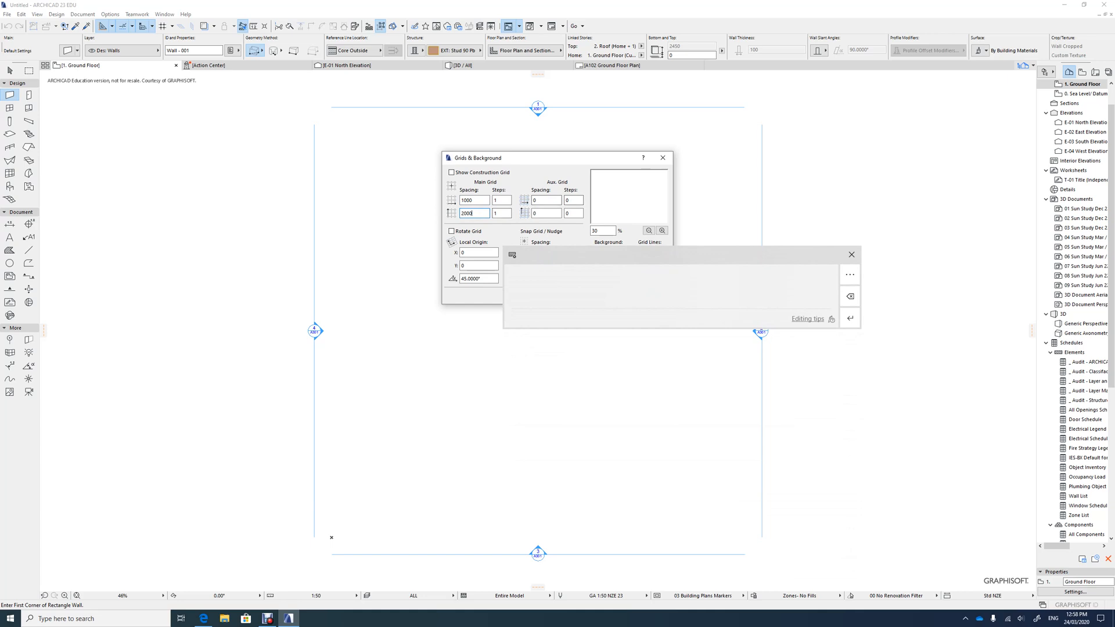
{"action": "key", "text": "BackSpace"}
{"action": "key", "text": "BackSpace"}
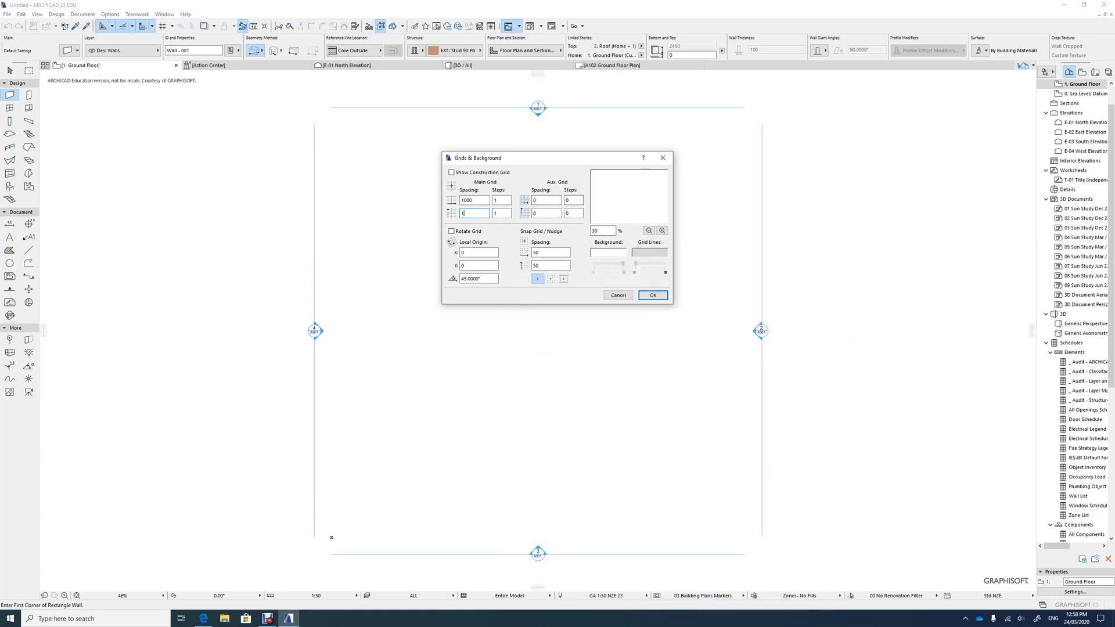
{"action": "key", "text": "Return"}
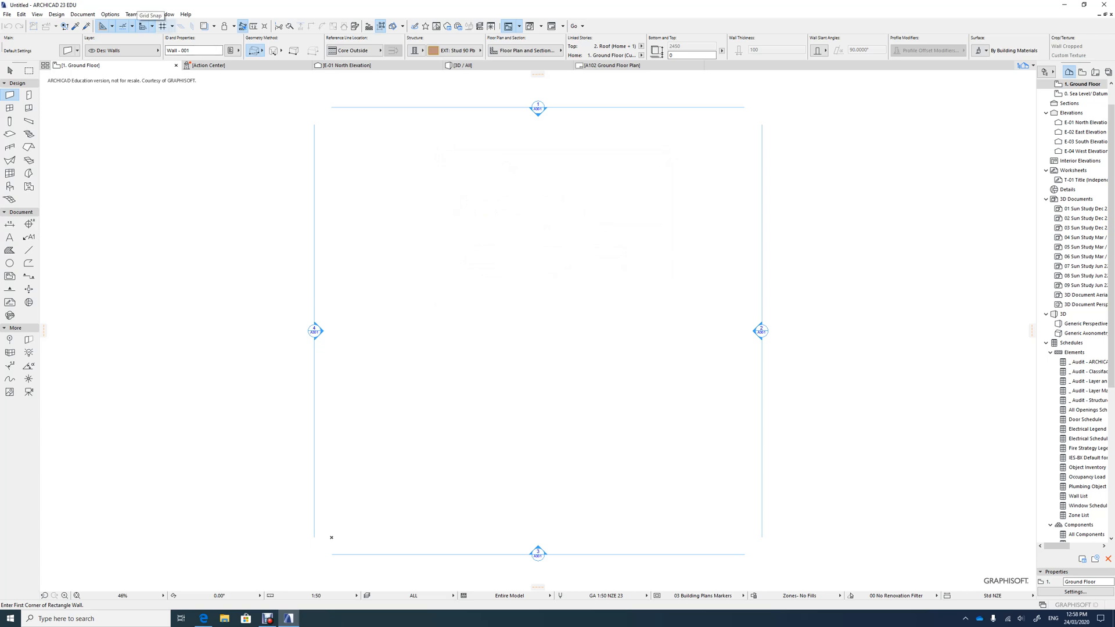
{"action": "left_click", "coordinate": [171, 25]}
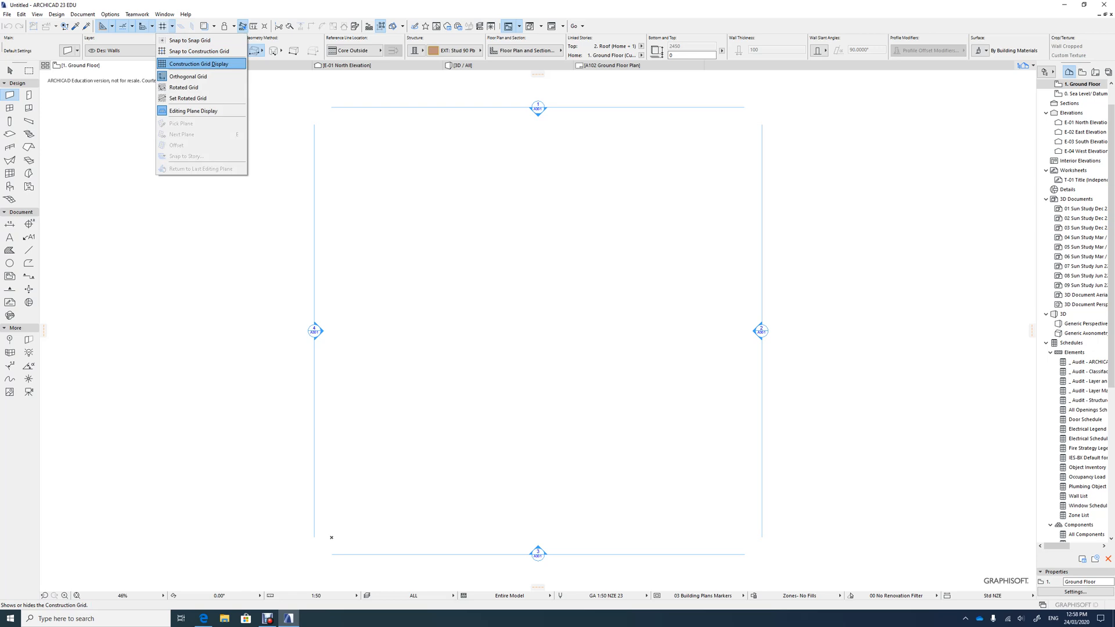
{"action": "left_click", "coordinate": [198, 64]}
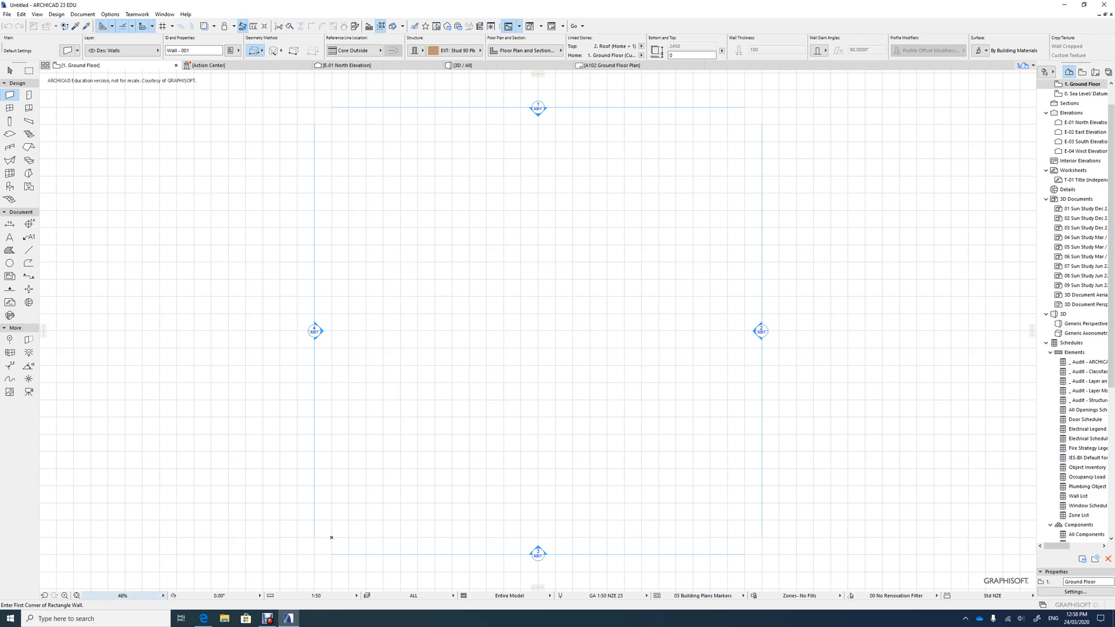
Step: Open the default settings of the Wall tool
{"action": "left_click", "coordinate": [162, 595]}
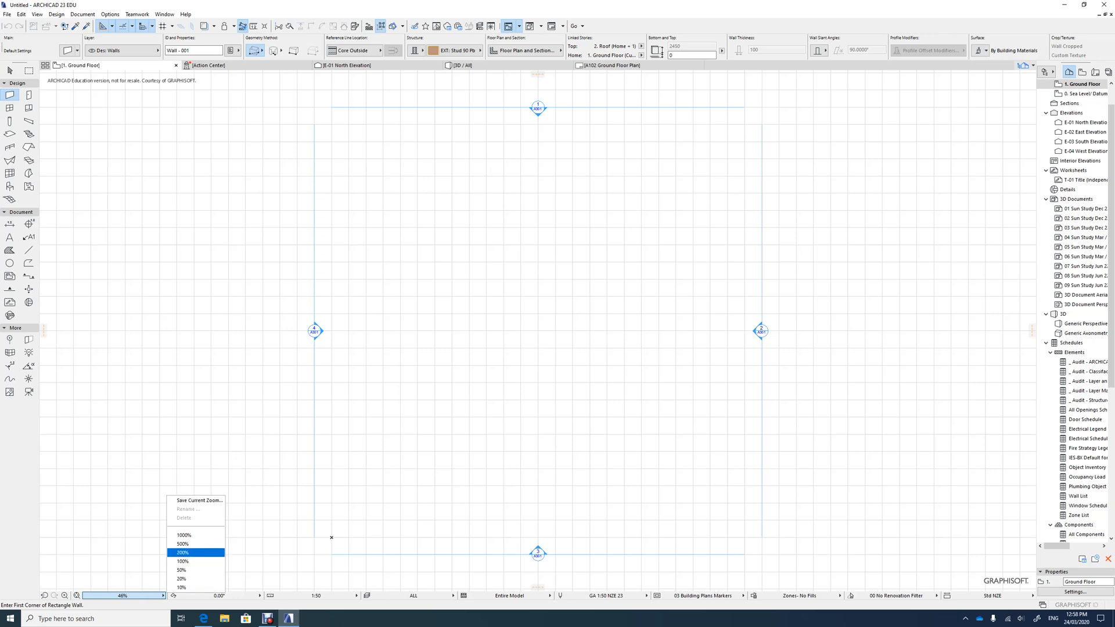
{"action": "left_click", "coordinate": [65, 596]}
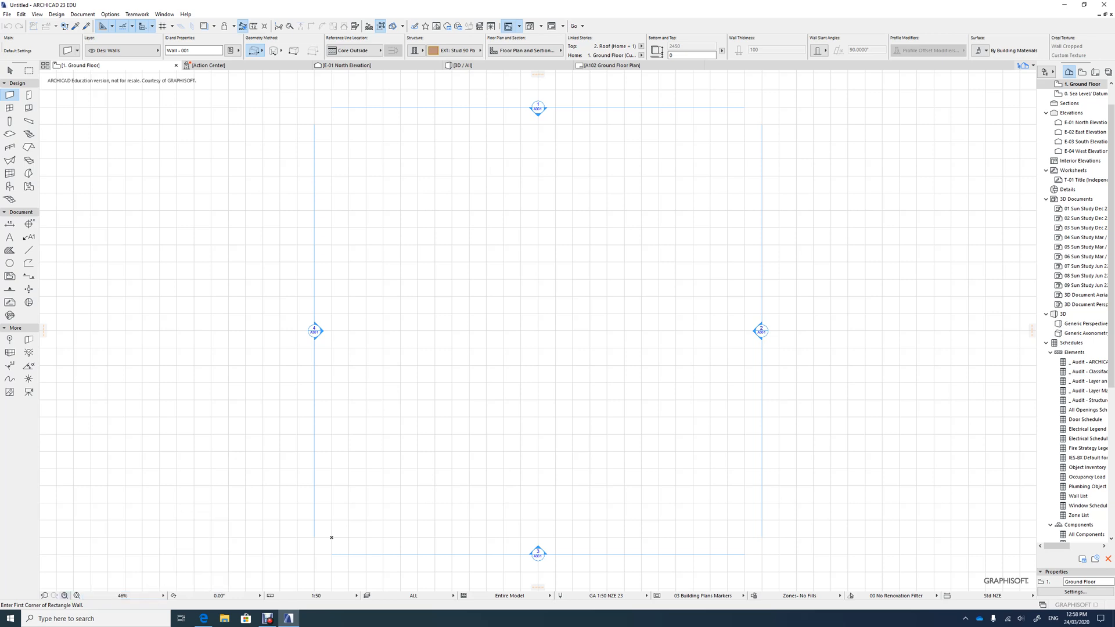
{"action": "left_click", "coordinate": [64, 595]}
{"action": "left_click", "coordinate": [388, 218]}
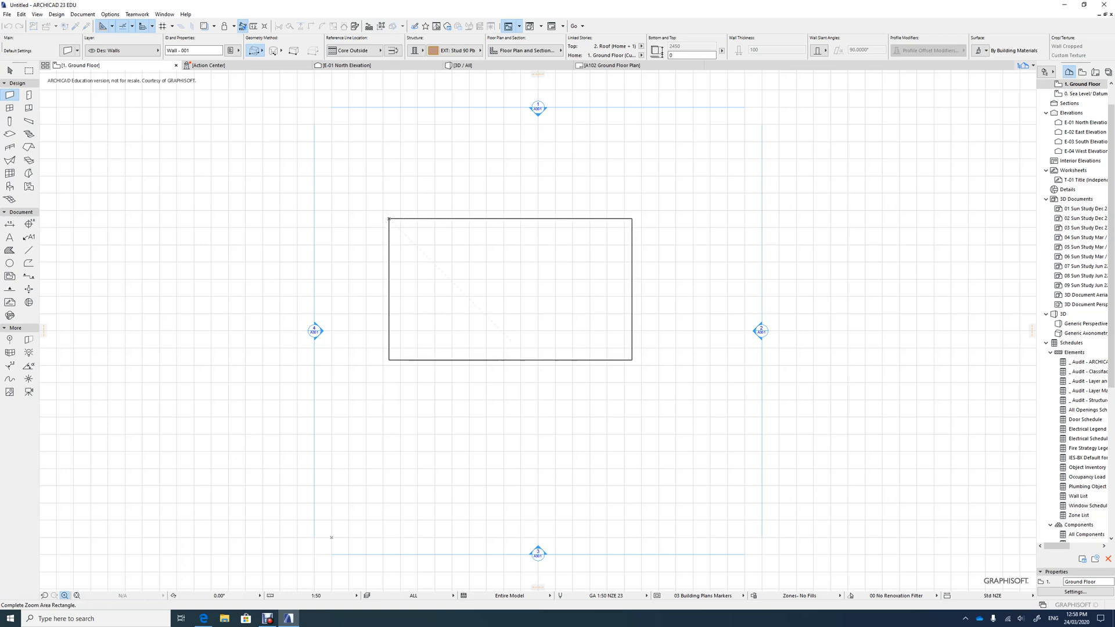
{"action": "left_click", "coordinate": [633, 361]}
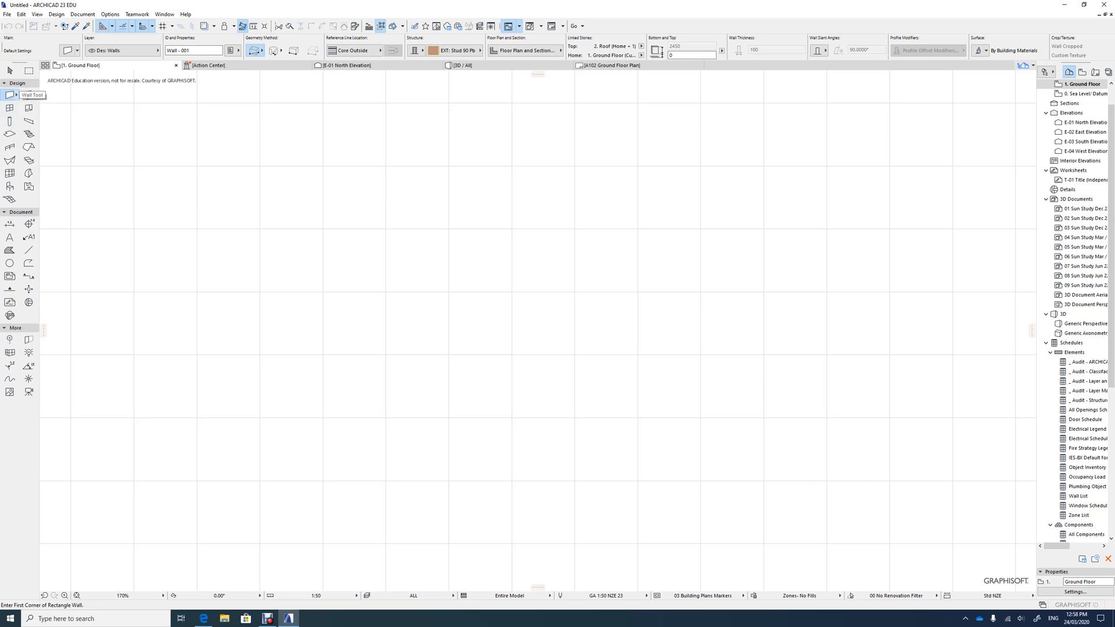
{"action": "double_click", "coordinate": [10, 95]}
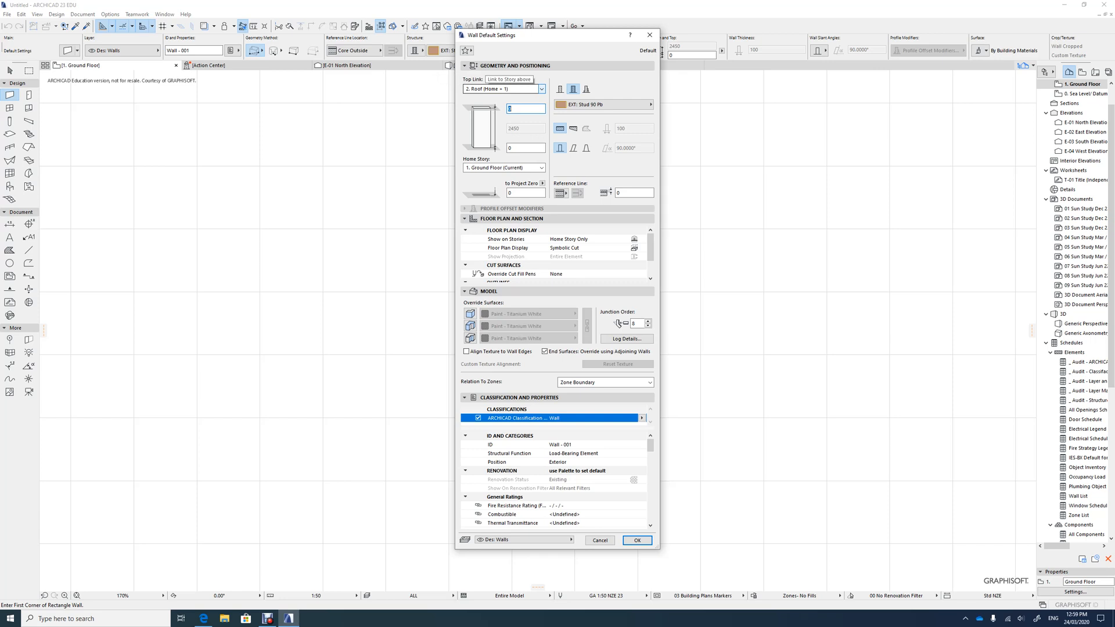
Step: Try the Not Linked option for the default wall's top link and return it to 2. Roof (Home + 1)
{"action": "left_click", "coordinate": [502, 89]}
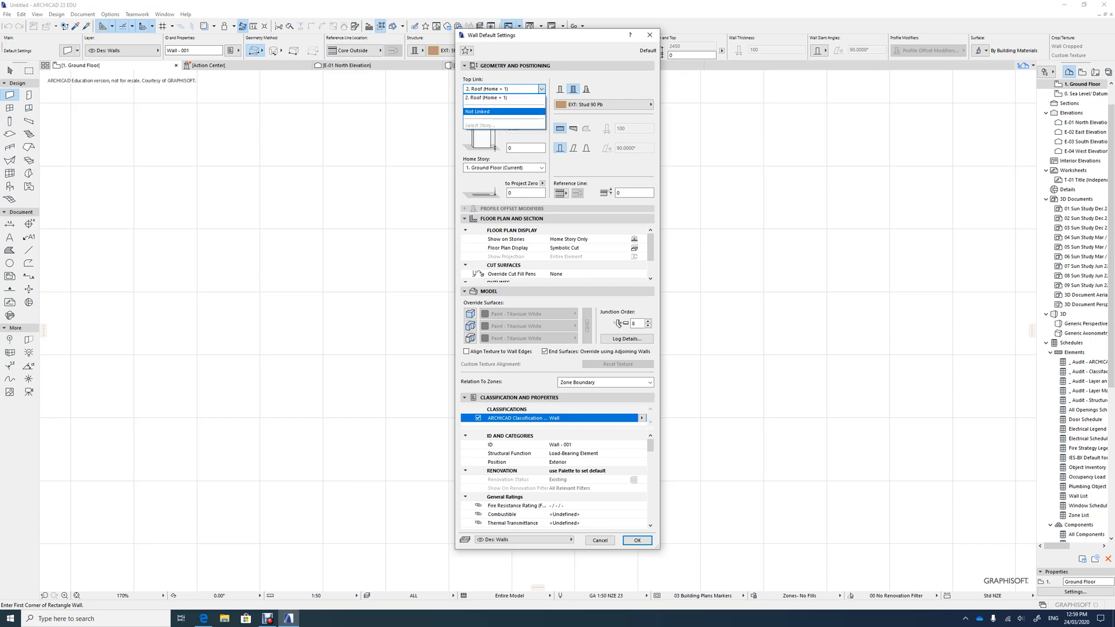
{"action": "left_click", "coordinate": [480, 111]}
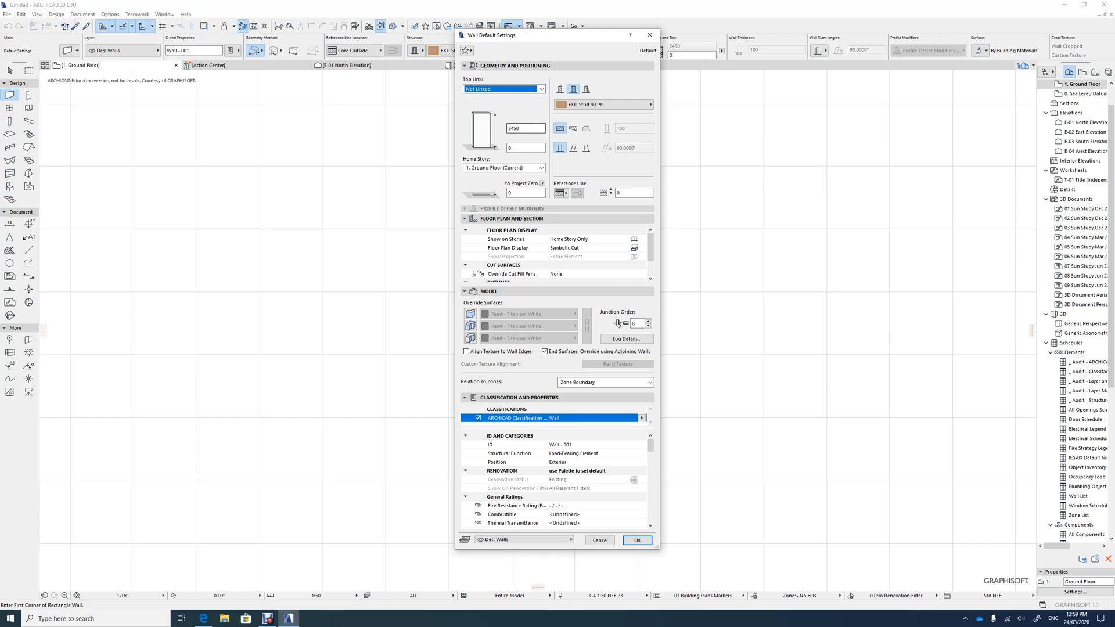
{"action": "left_click", "coordinate": [504, 89]}
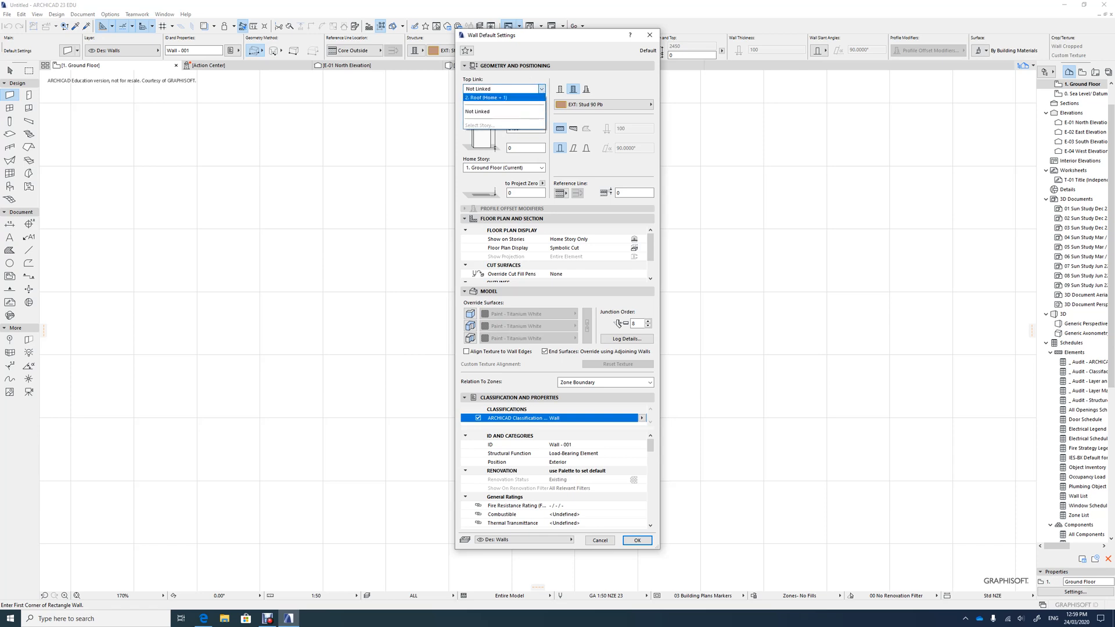
{"action": "left_click", "coordinate": [504, 98]}
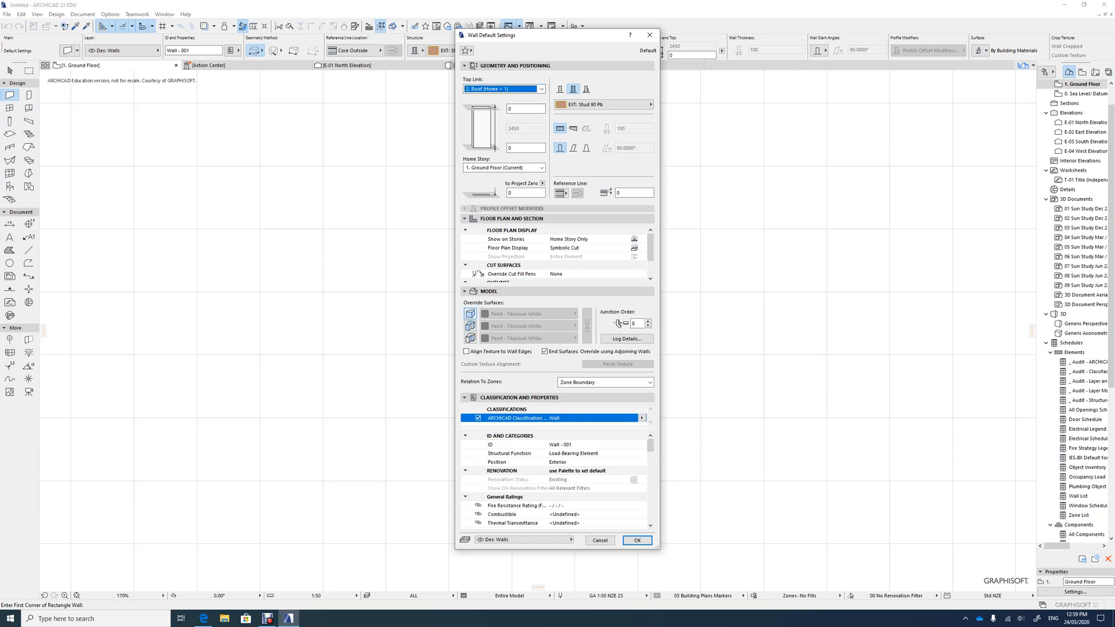
Step: Override all three default wall surfaces, using Wood - Walnut Horizontal outside, Paint - Titanium White on the edges and Paint - Cobalt Blue inside
{"action": "left_click", "coordinate": [470, 313]}
{"action": "left_click", "coordinate": [470, 326]}
{"action": "left_click", "coordinate": [470, 337]}
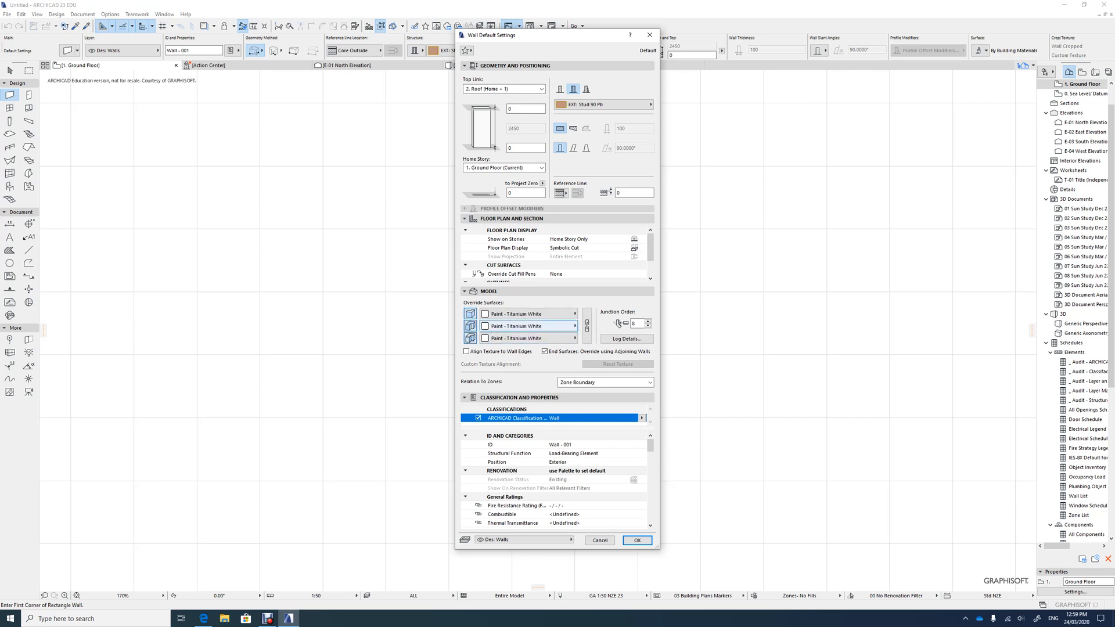
{"action": "left_click", "coordinate": [533, 313]}
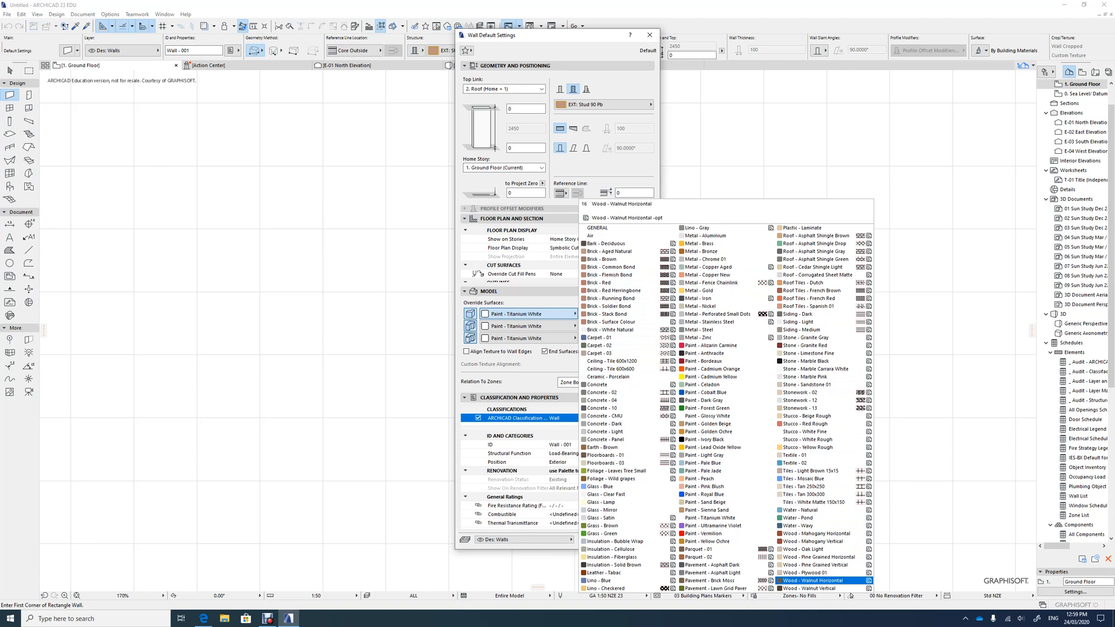
{"action": "left_click", "coordinate": [807, 580]}
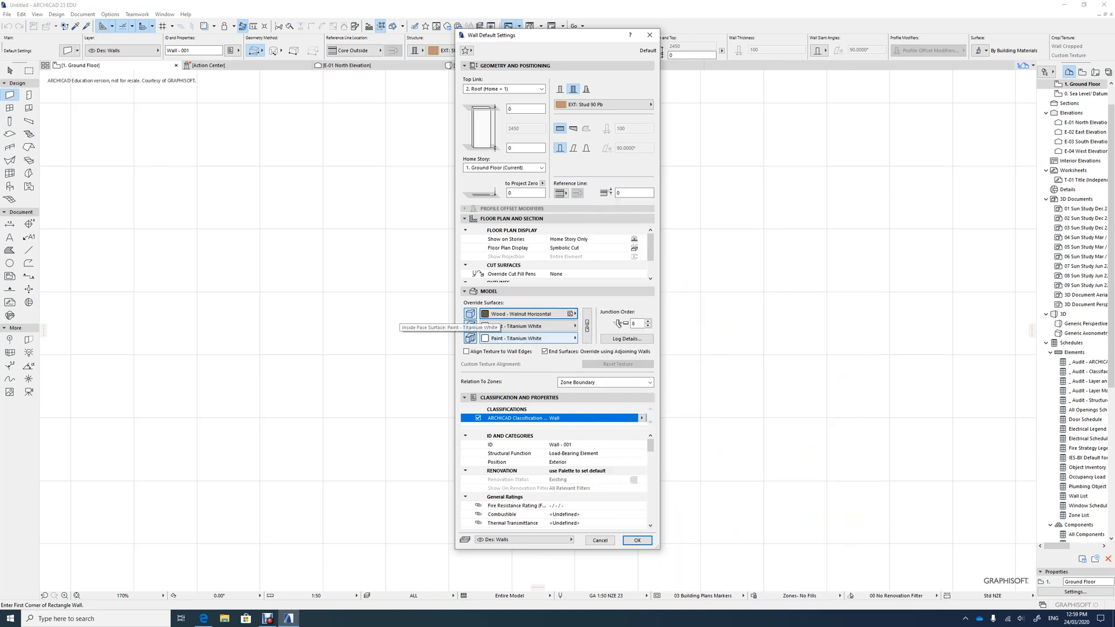
{"action": "left_click", "coordinate": [508, 339]}
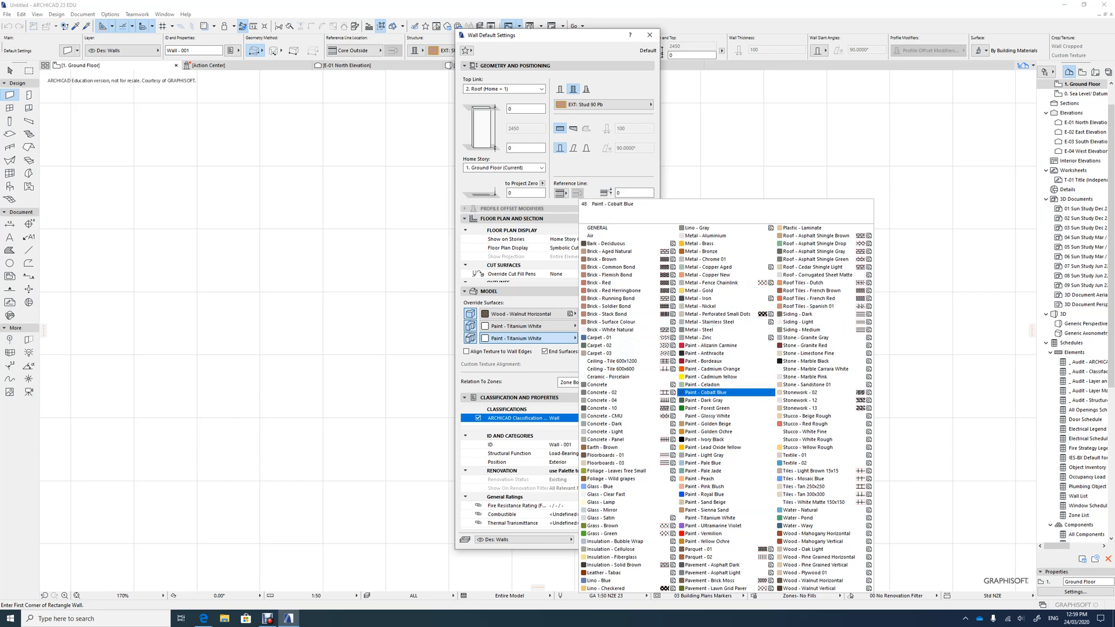
{"action": "left_click", "coordinate": [705, 392]}
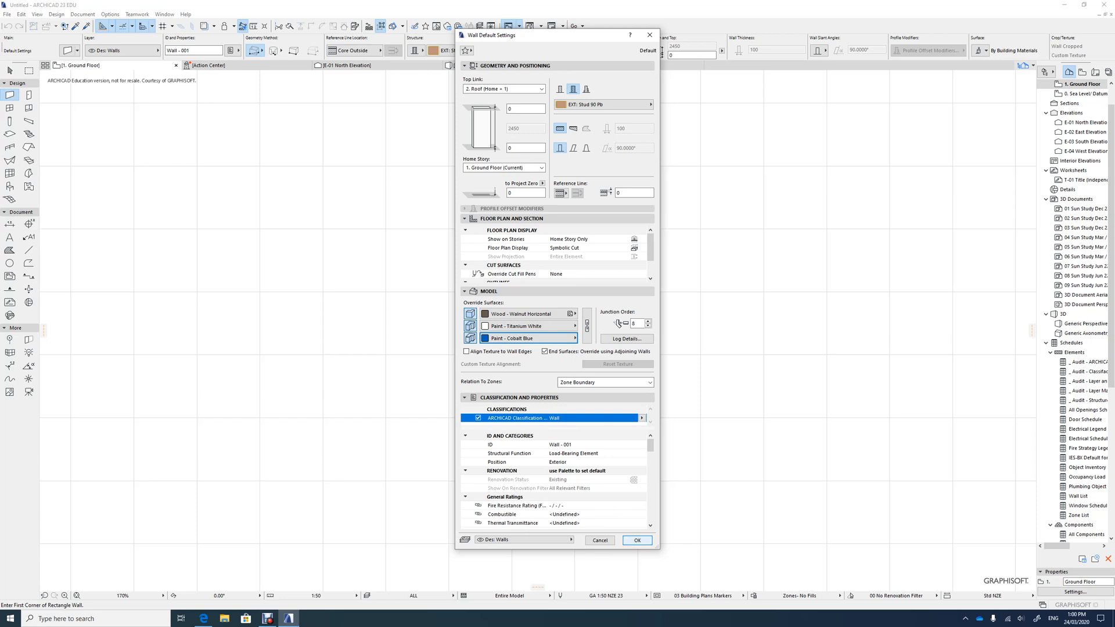
{"action": "key", "text": "Return"}
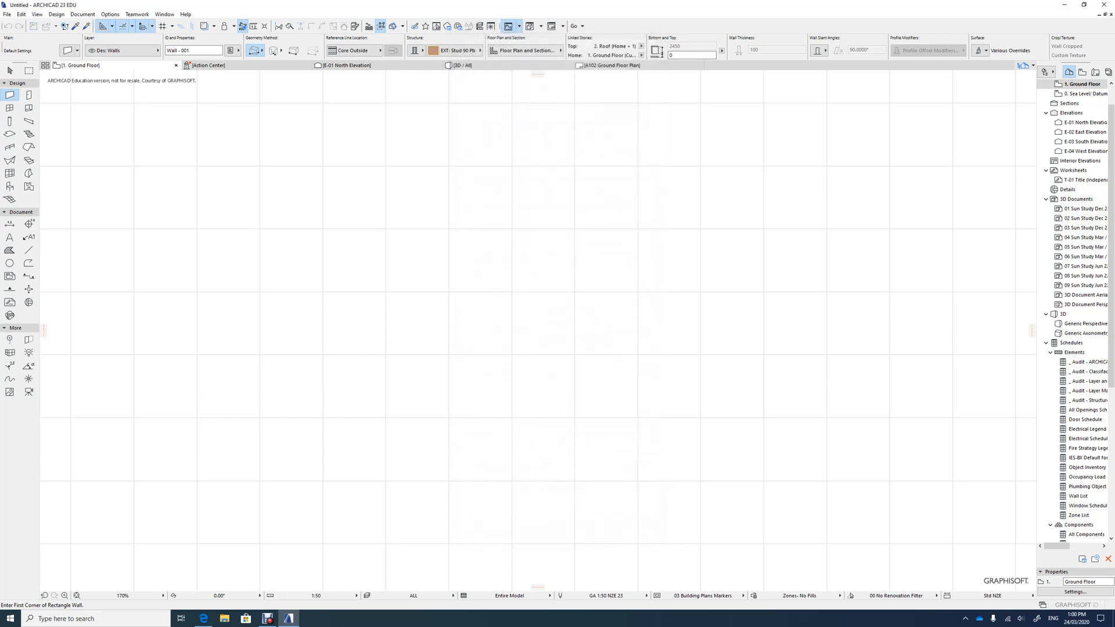
Step: Draw a rectangular wall enclosure about 7000 by 4000 mm on the ground floor grid
{"action": "left_click", "coordinate": [323, 167]}
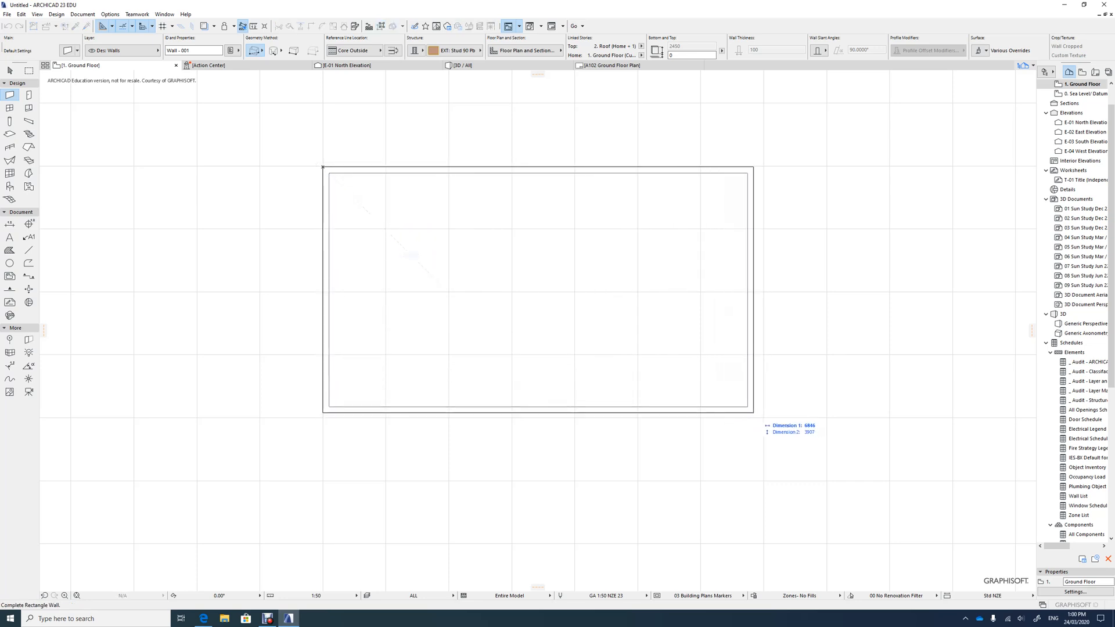
{"action": "left_click", "coordinate": [763, 416]}
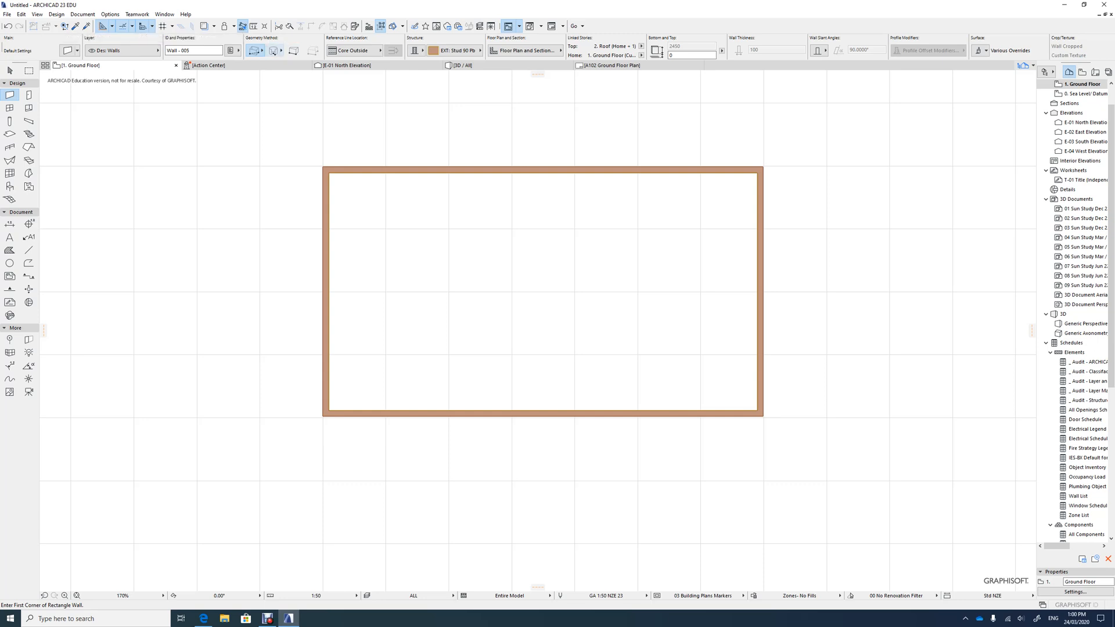
Step: Draw a single straight horizontal interior wall about 2000 mm long, starting from the enclosure's west wall
{"action": "key", "text": "g"}
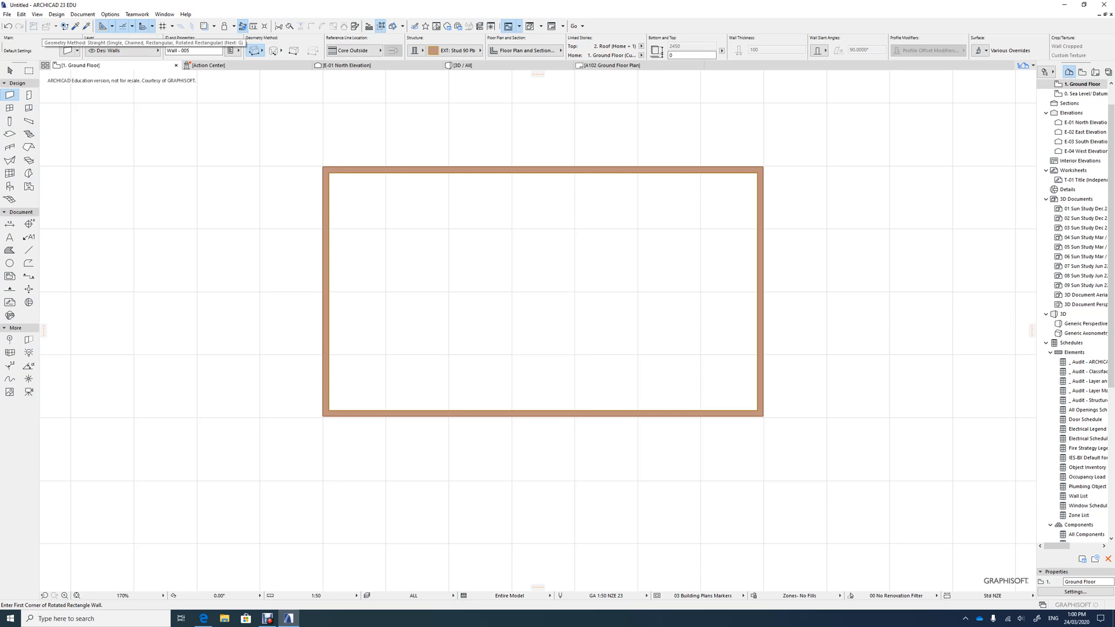
{"action": "key", "text": "g"}
{"action": "key", "text": "g"}
{"action": "key", "text": "g"}
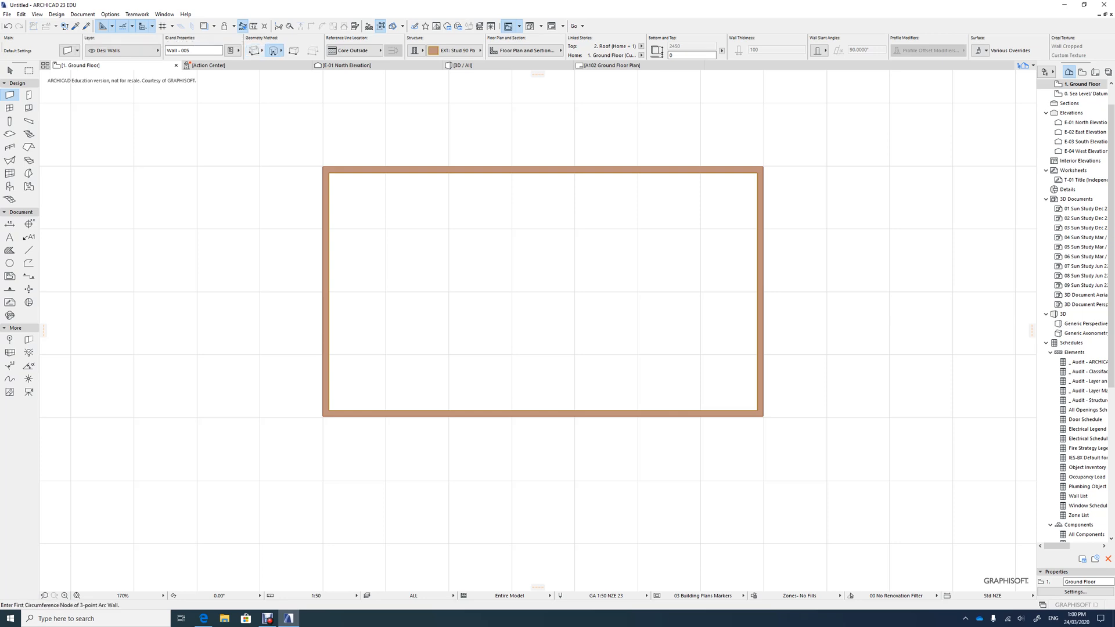
{"action": "key", "text": "g"}
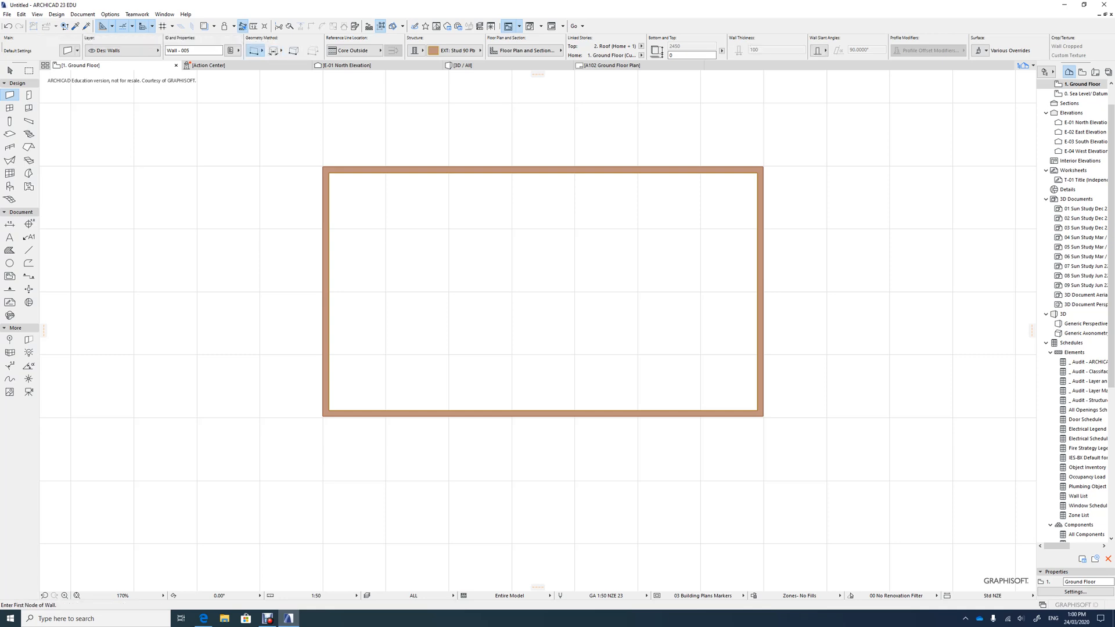
{"action": "left_click", "coordinate": [326, 263]}
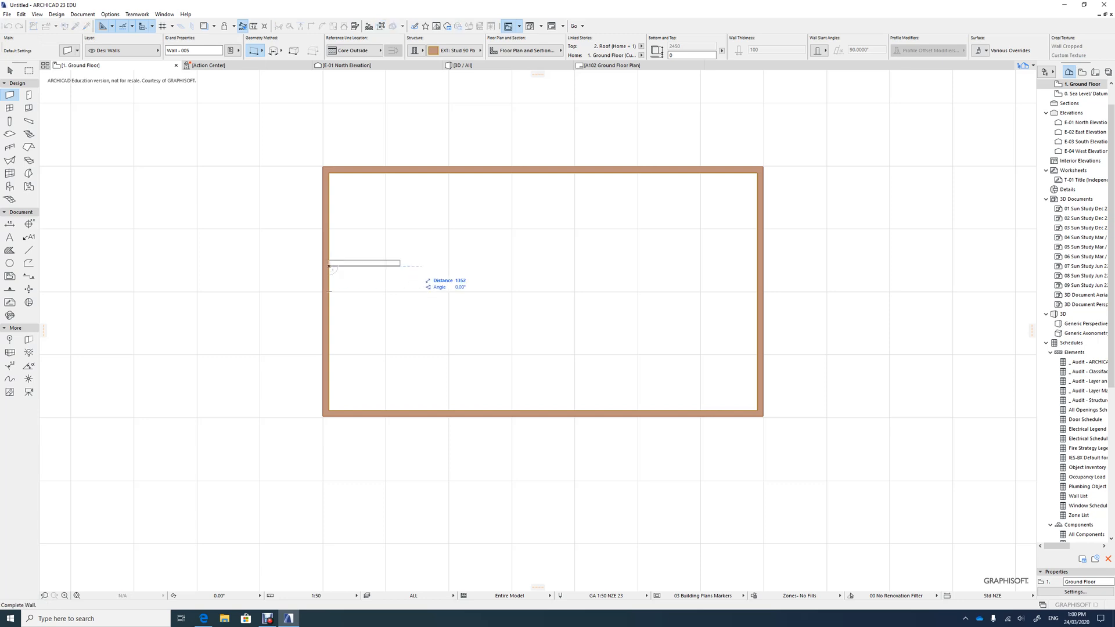
{"action": "left_click", "coordinate": [451, 263]}
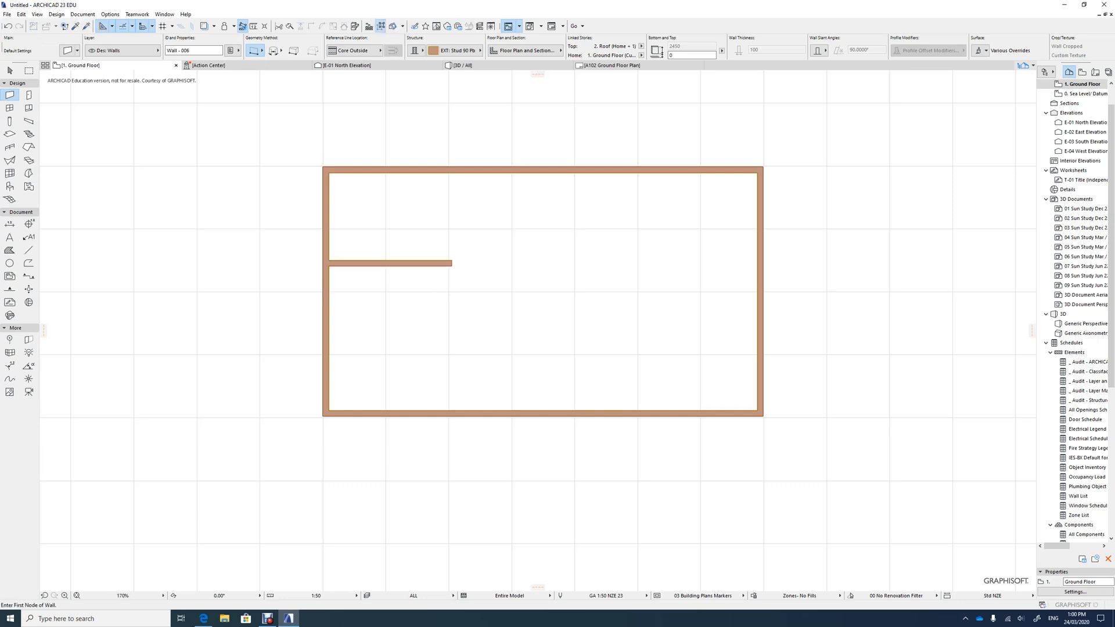
Step: Draw a chained two-segment interior wall from the middle of the north wall to the south wall, bending about 900 mm east midway
{"action": "key", "text": "g"}
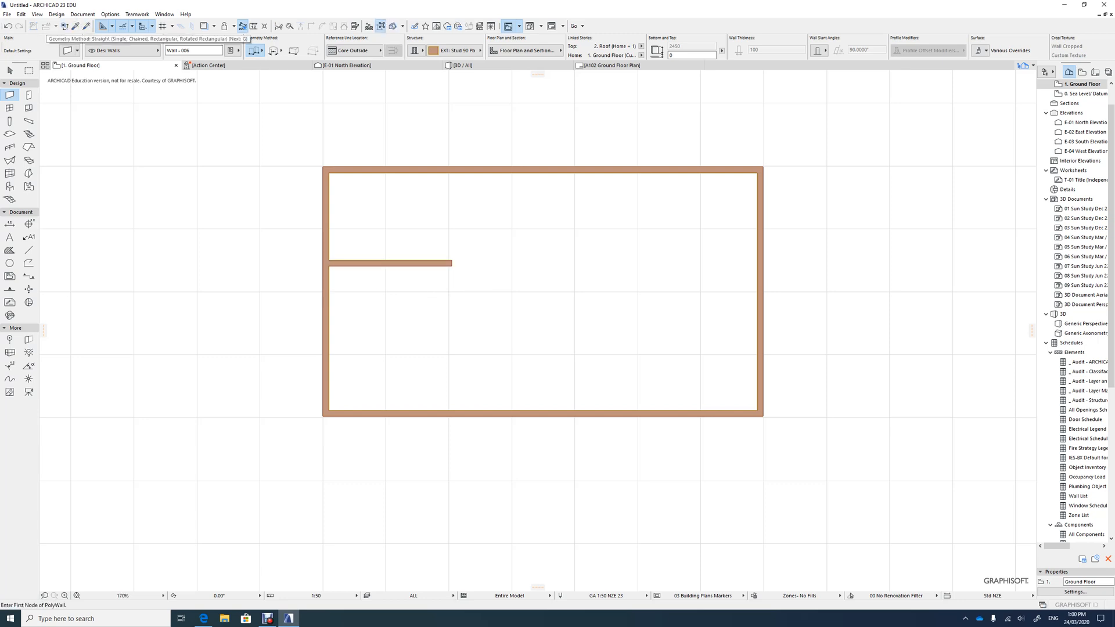
{"action": "left_click", "coordinate": [563, 175]}
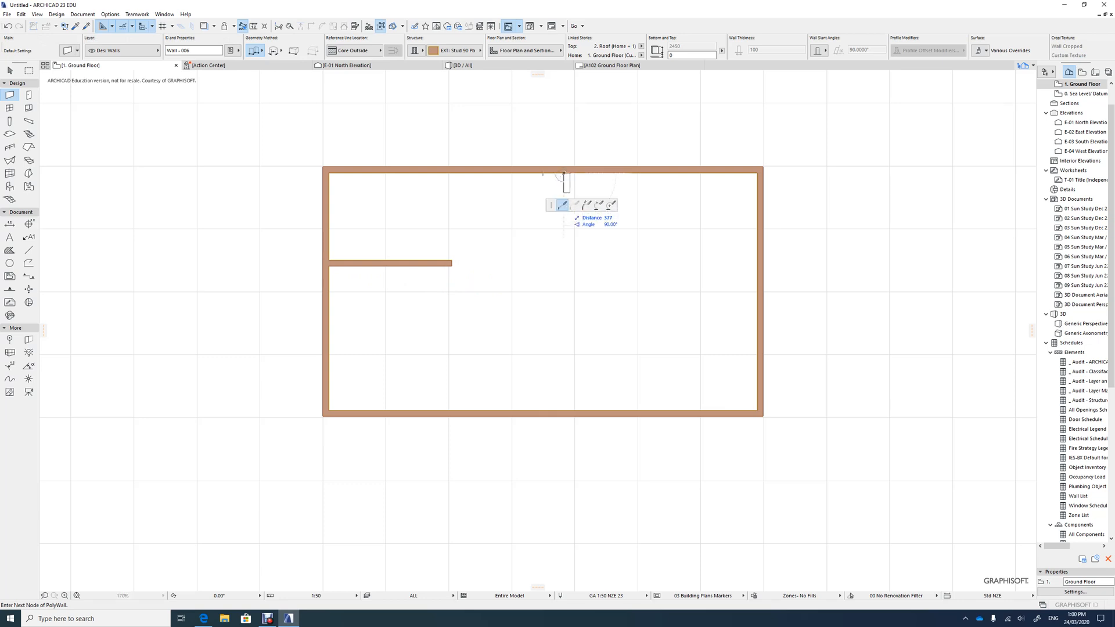
{"action": "left_click", "coordinate": [618, 278]}
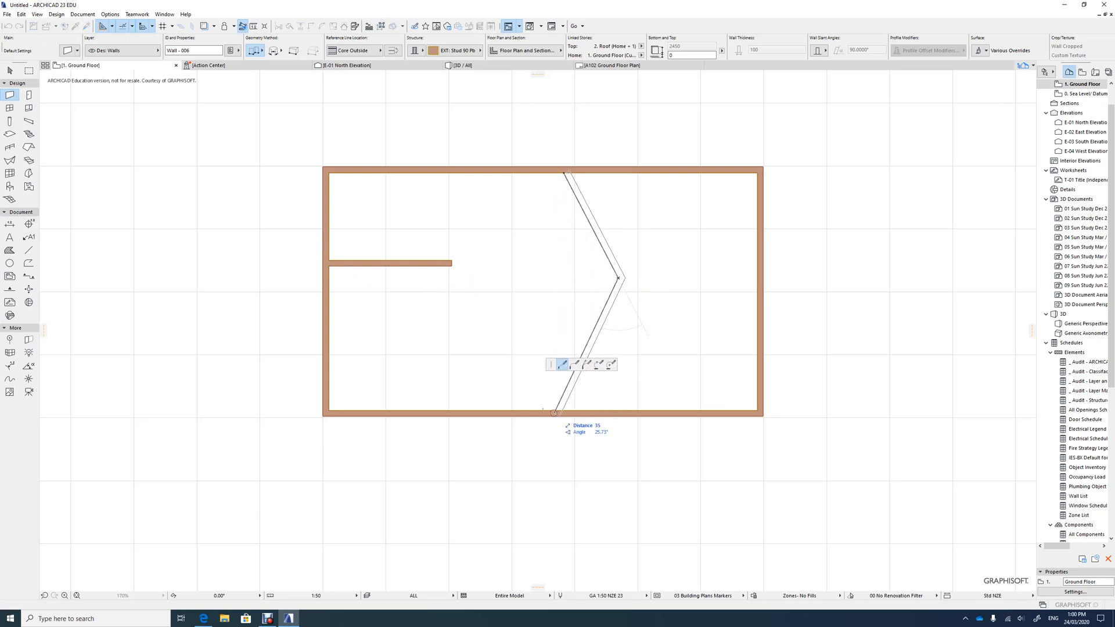
{"action": "double_click", "coordinate": [556, 413]}
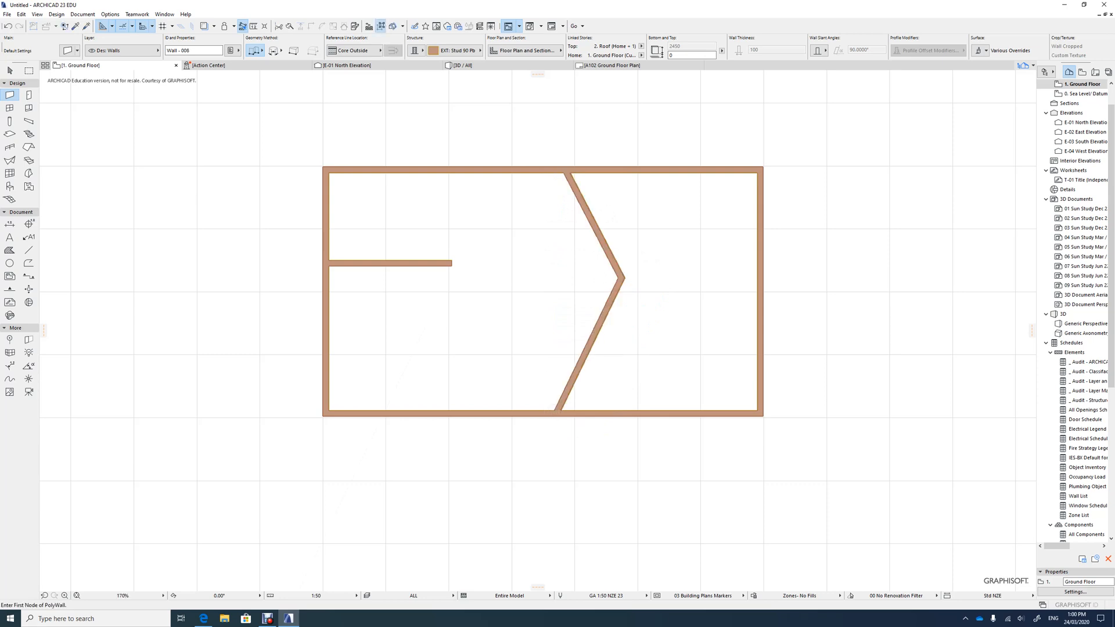
Step: Draw a circular wall about 3000 mm in diameter northwest of the enclosure, and delete both of its halves
{"action": "left_click", "coordinate": [274, 50]}
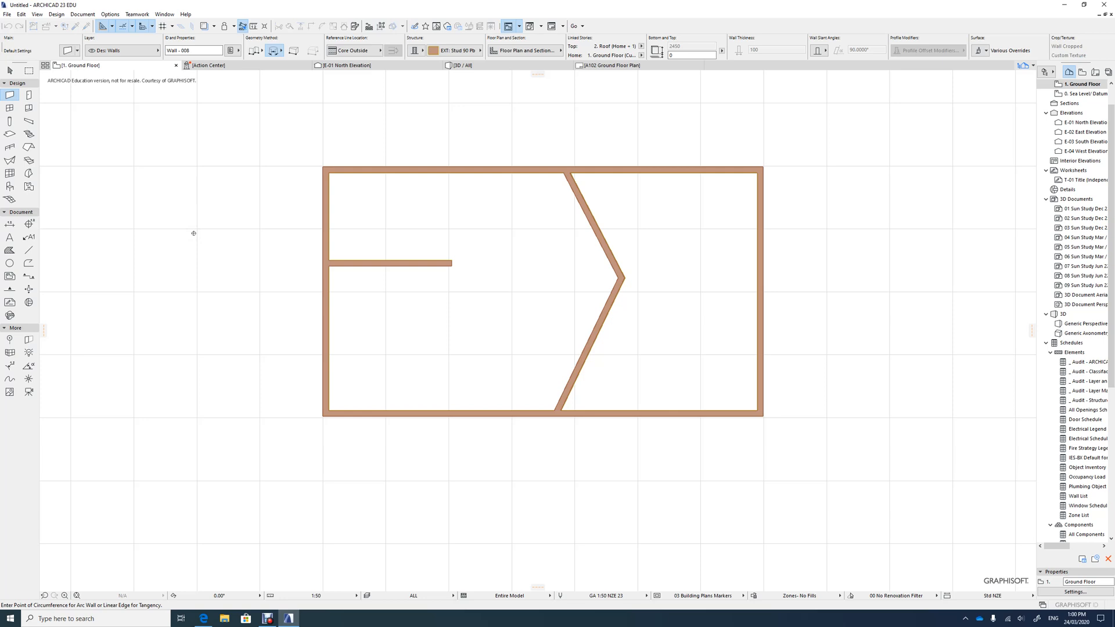
{"action": "double_click", "coordinate": [140, 209]}
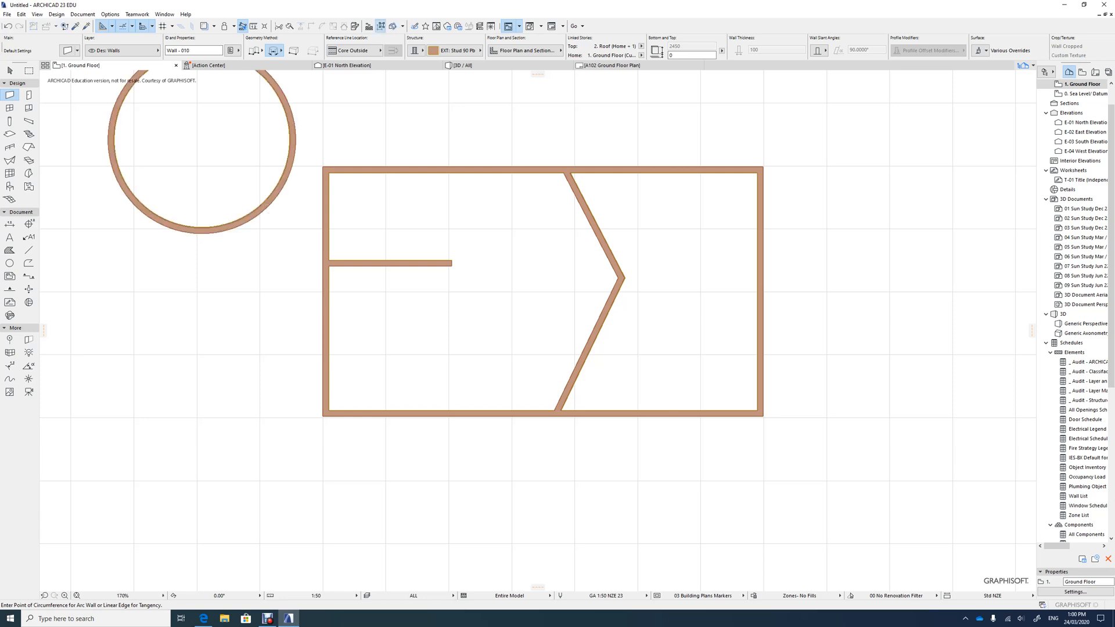
{"action": "left_click", "coordinate": [10, 70]}
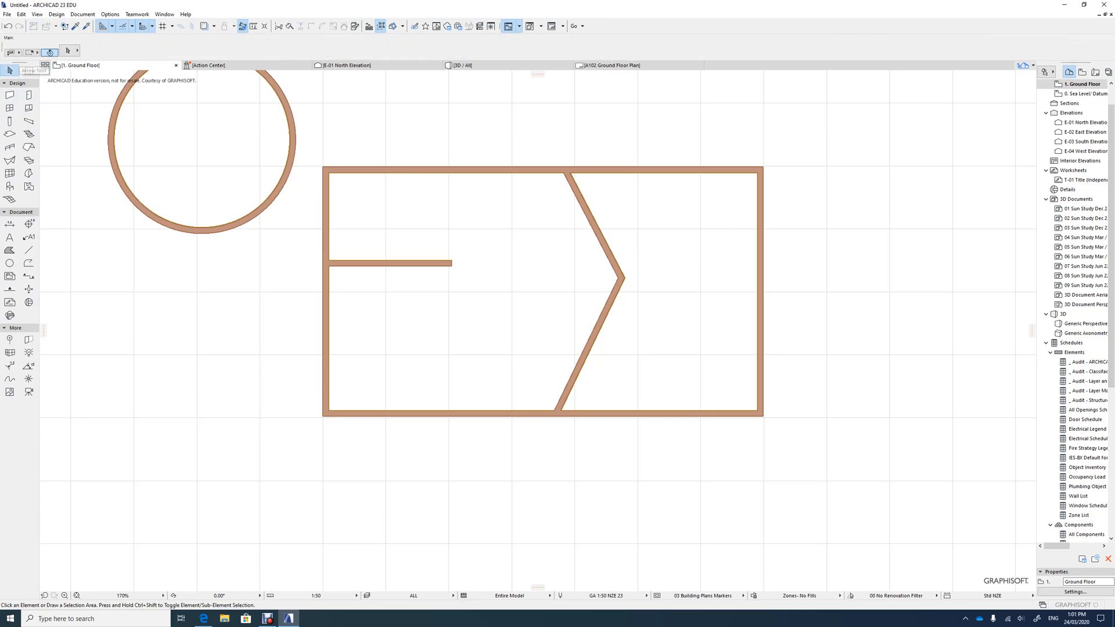
{"action": "left_click", "coordinate": [296, 148]}
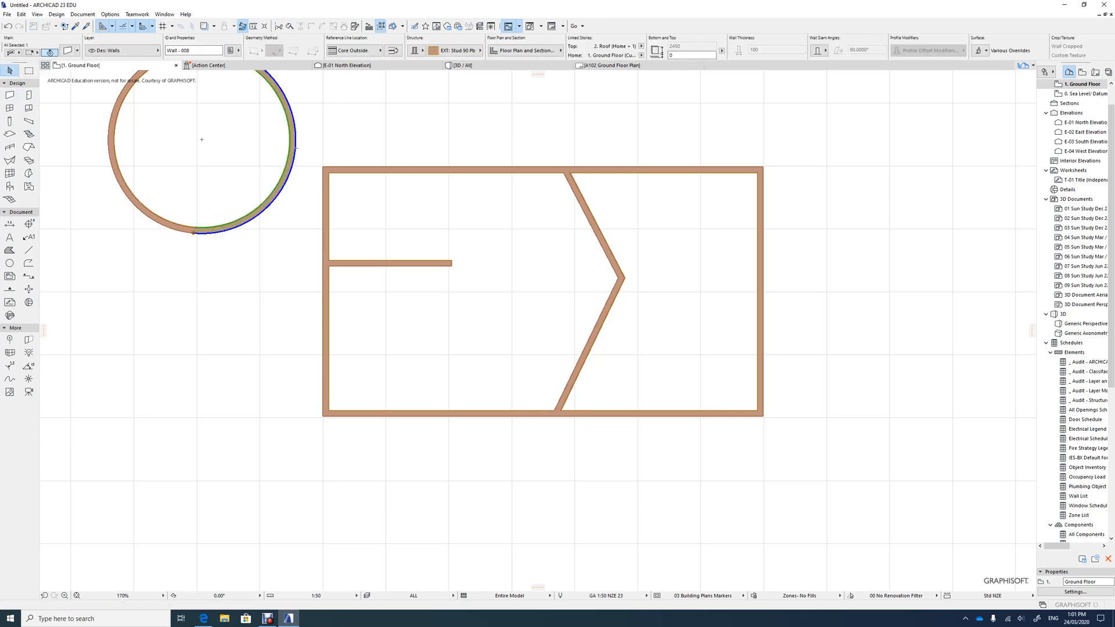
{"action": "key", "text": "Delete"}
{"action": "left_click", "coordinate": [137, 203]}
{"action": "key", "text": "Delete"}
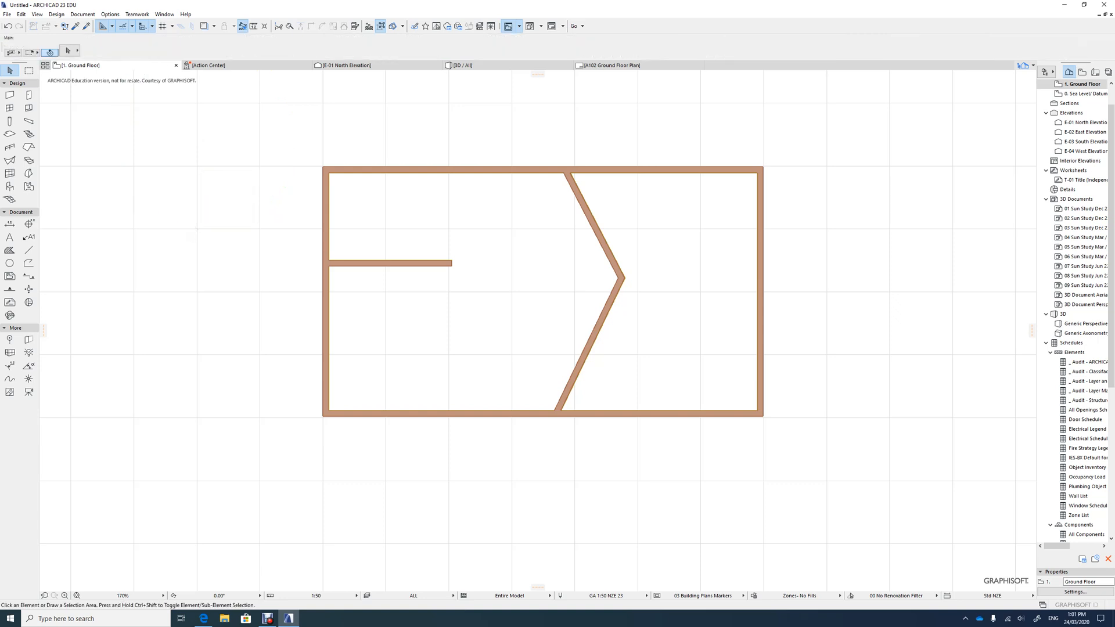
Step: Delete the enclosure's north wall so the inside of the rooms is exposed
{"action": "left_click", "coordinate": [449, 262]}
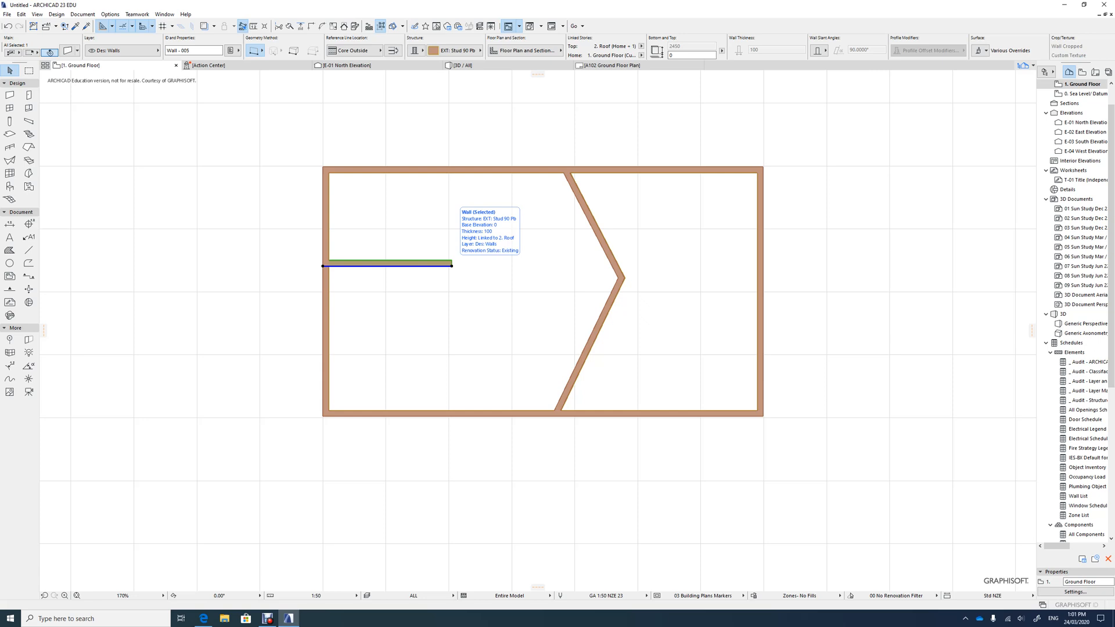
{"action": "left_click", "coordinate": [457, 170]}
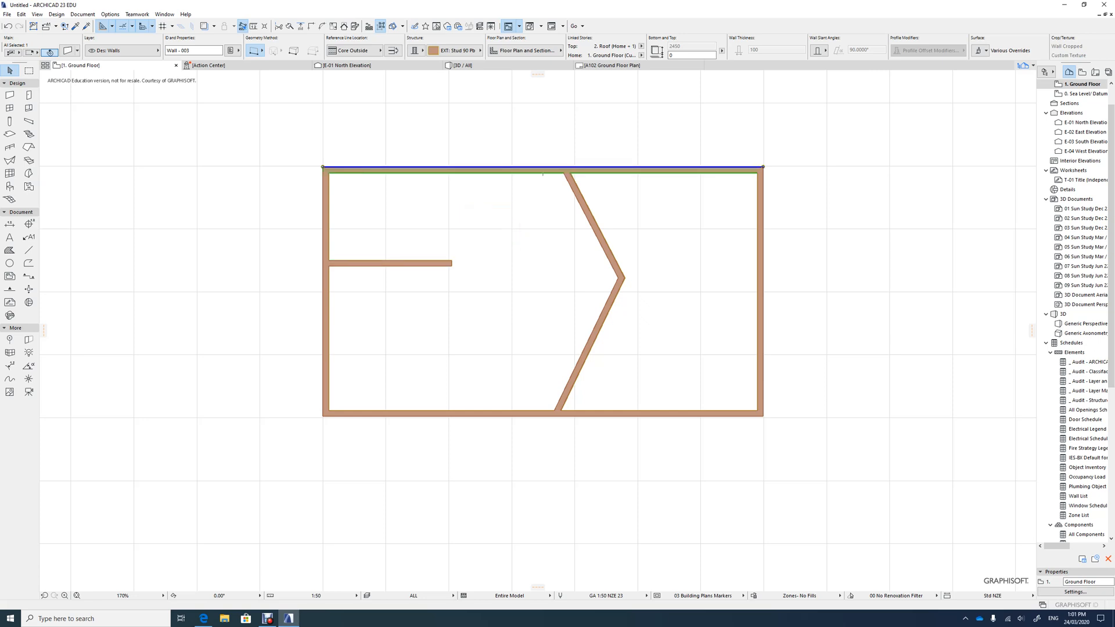
{"action": "key", "text": "Delete"}
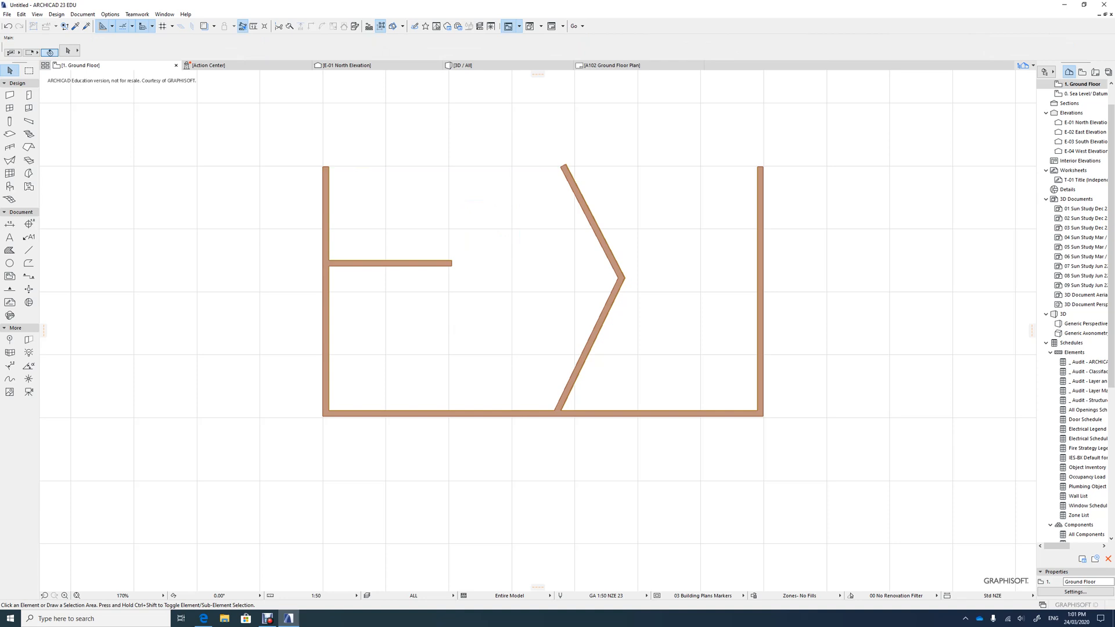
Step: Examine the walls and their surfaces in the 3D perspective using Orbit and 3D Explore, and fit the model in the window
{"action": "key", "text": "F3"}
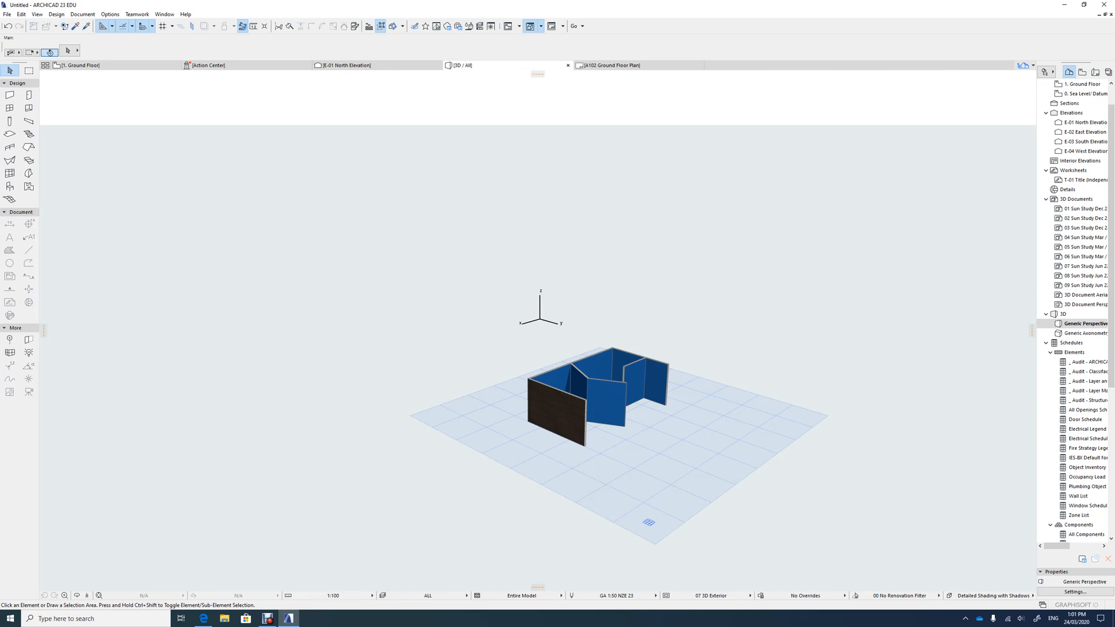
{"action": "left_click", "coordinate": [76, 595]}
{"action": "left_click_drag", "start_coordinate": [537, 330], "coordinate": [530, 363]}
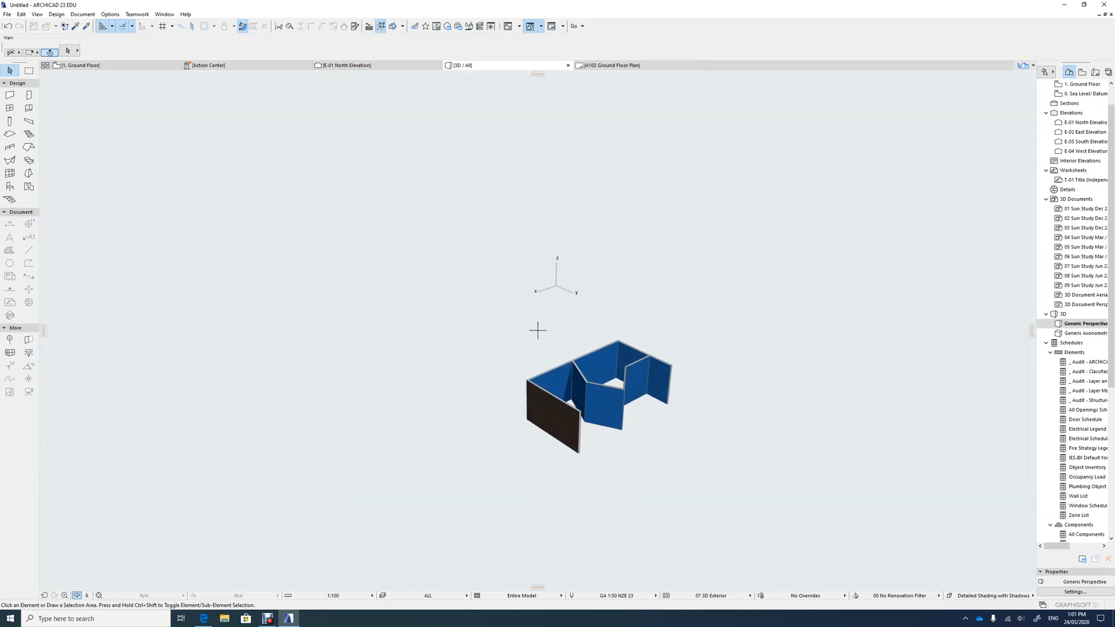
{"action": "left_click", "coordinate": [87, 595]}
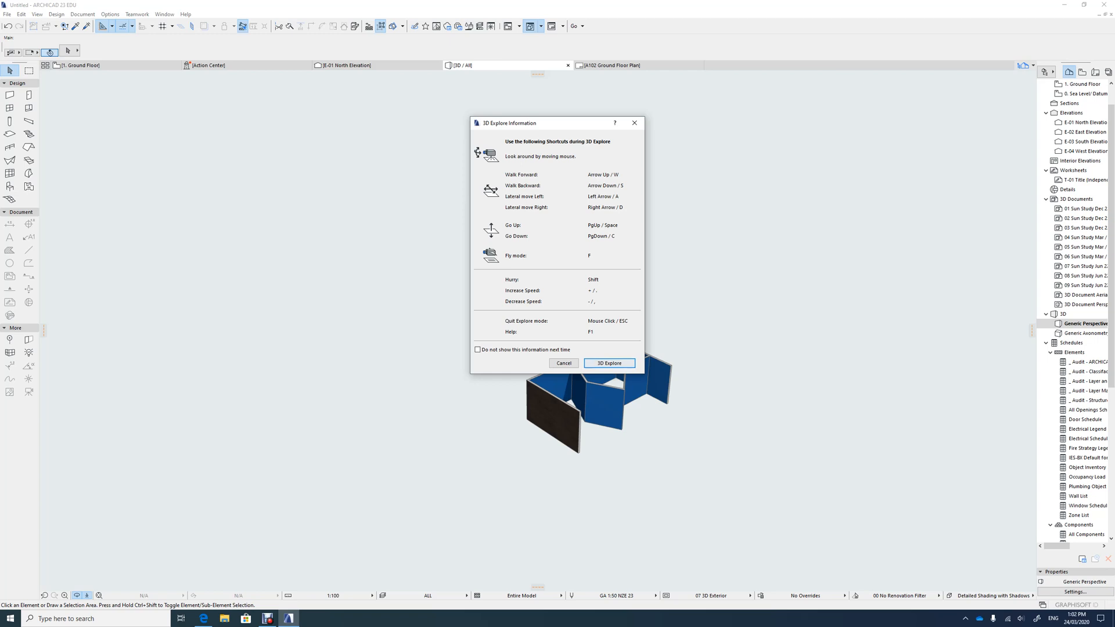
{"action": "key", "text": "Return"}
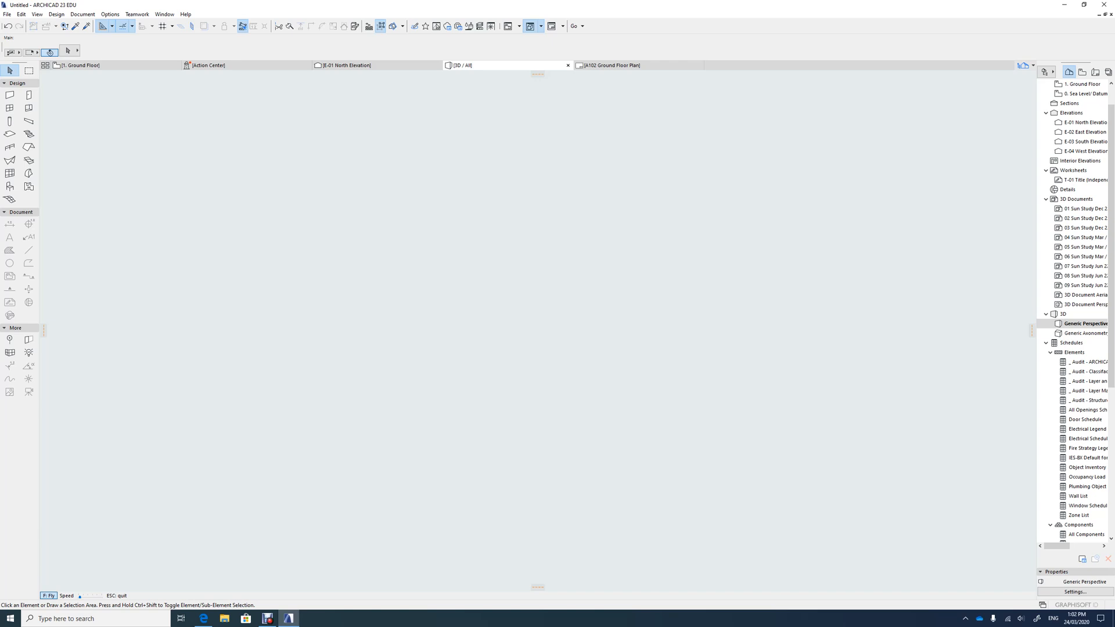
{"action": "key", "text": "Escape"}
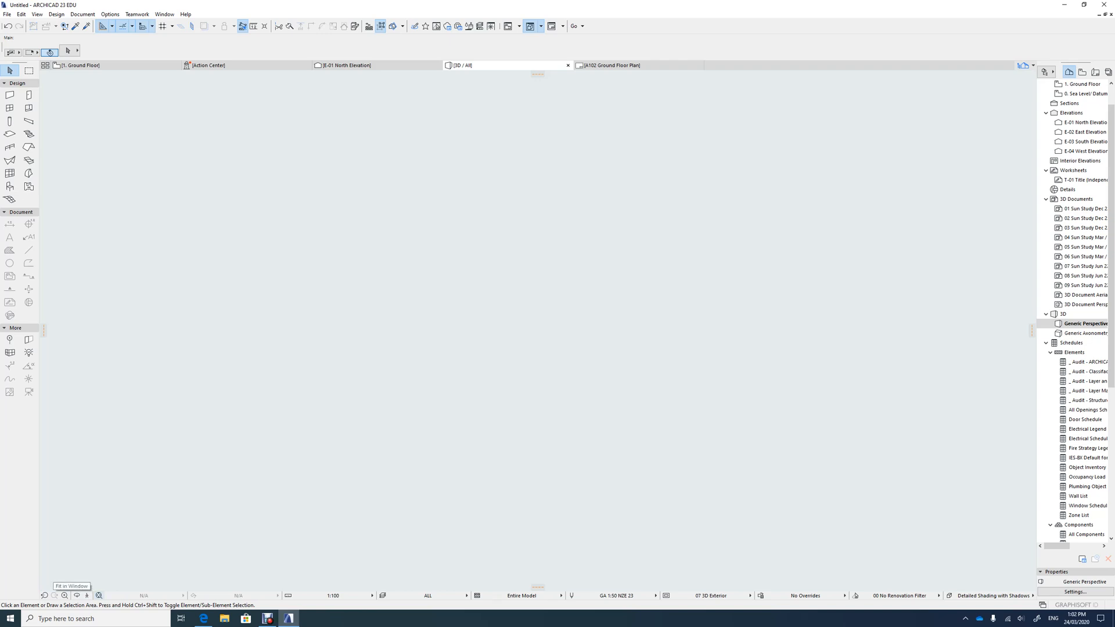
{"action": "left_click", "coordinate": [99, 595]}
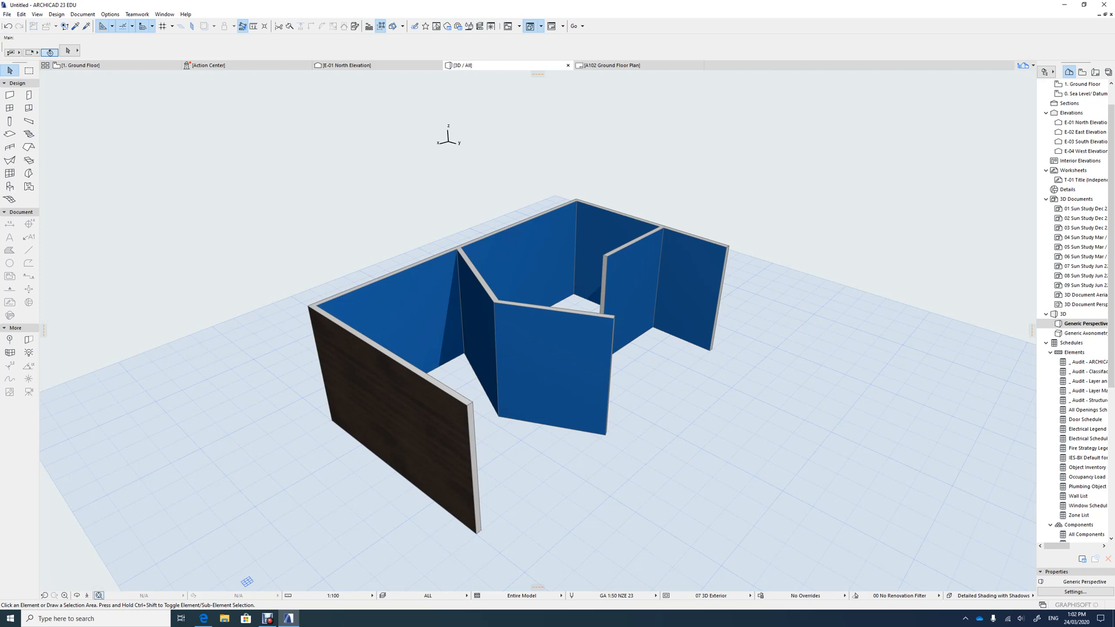
{"action": "key", "text": "alt"}
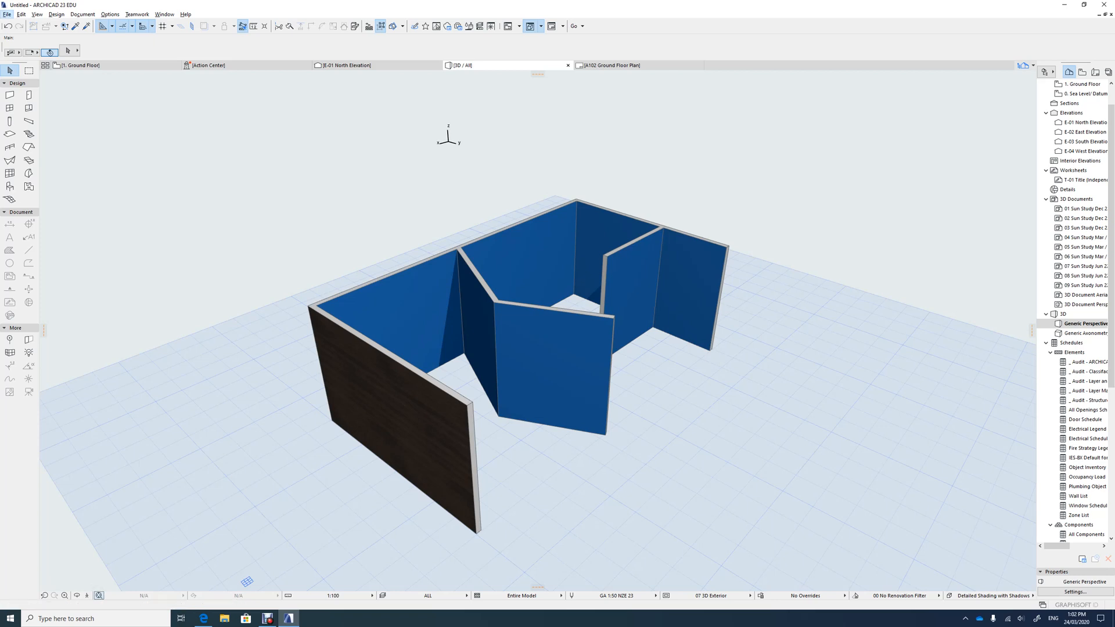
{"action": "left_click", "coordinate": [267, 619]}
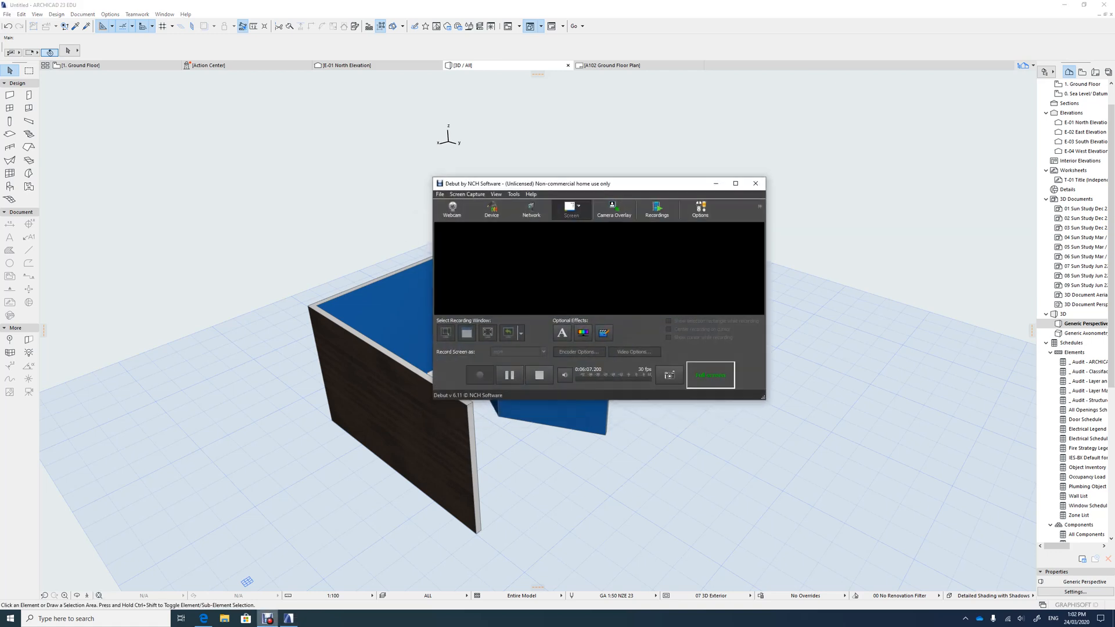